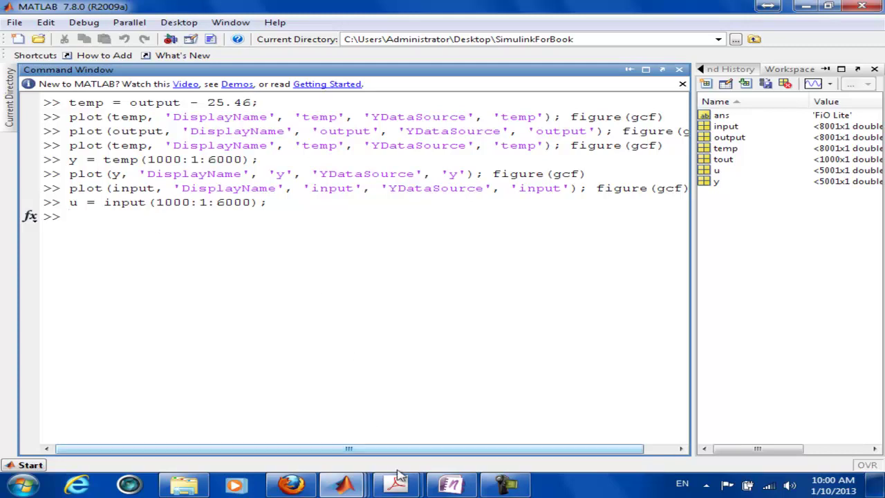
Switch to the FioTrainingBook10.pdf manual in Adobe Acrobat and examine the page 27 instructions for starting System Identification and importing time domain data
mouse_move(396, 484)
click(276, 380)
scroll(324, 307, down, 5)
scroll(324, 310, up, 10)
scroll(325, 311, up, 15)
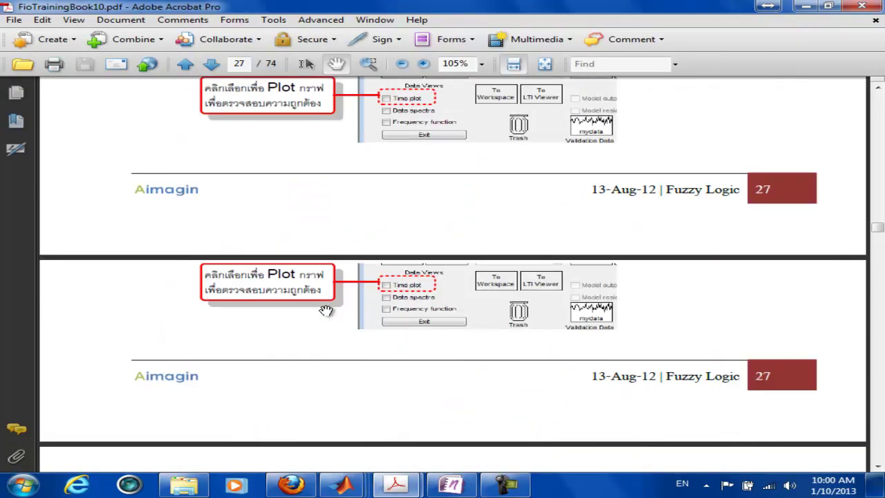
scroll(326, 311, up, 4)
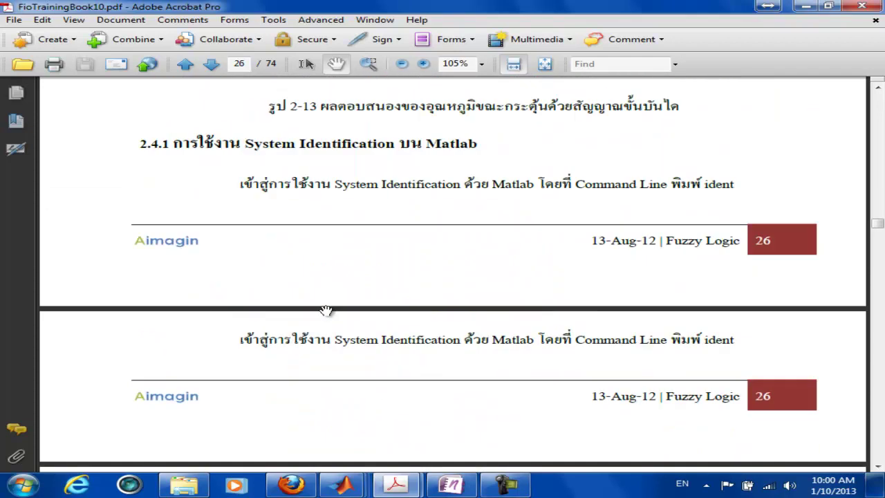
scroll(326, 310, down, 7)
scroll(251, 191, down, 1)
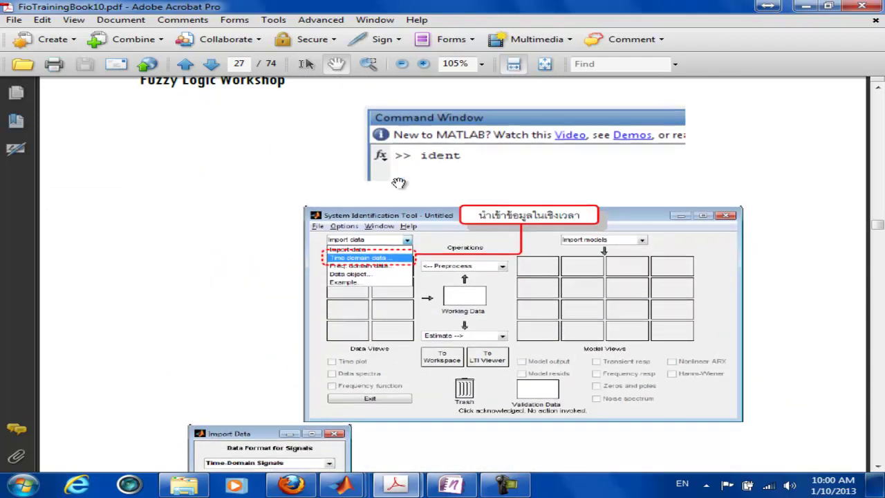
scroll(460, 176, up, 2)
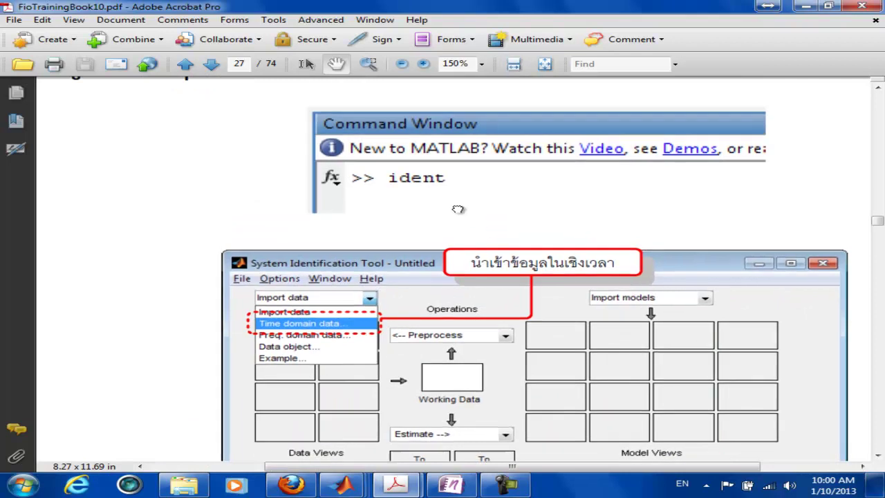
drag(393, 200, 486, 222)
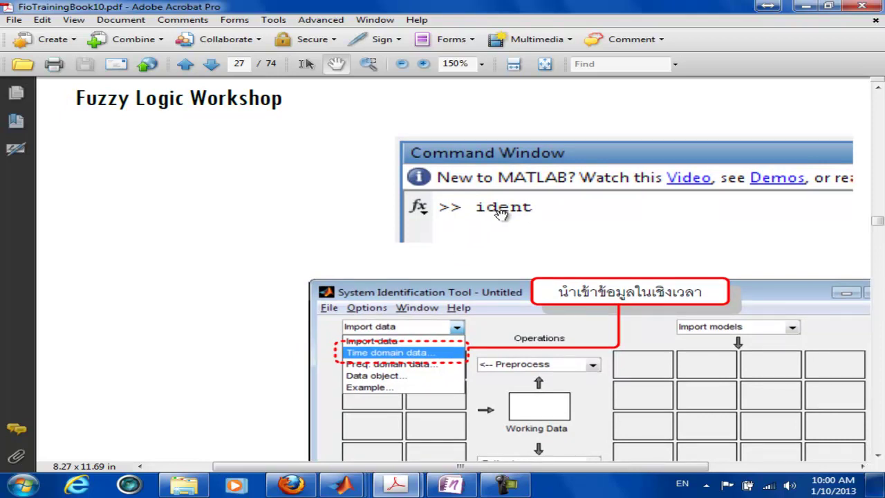
drag(332, 168, 314, 85)
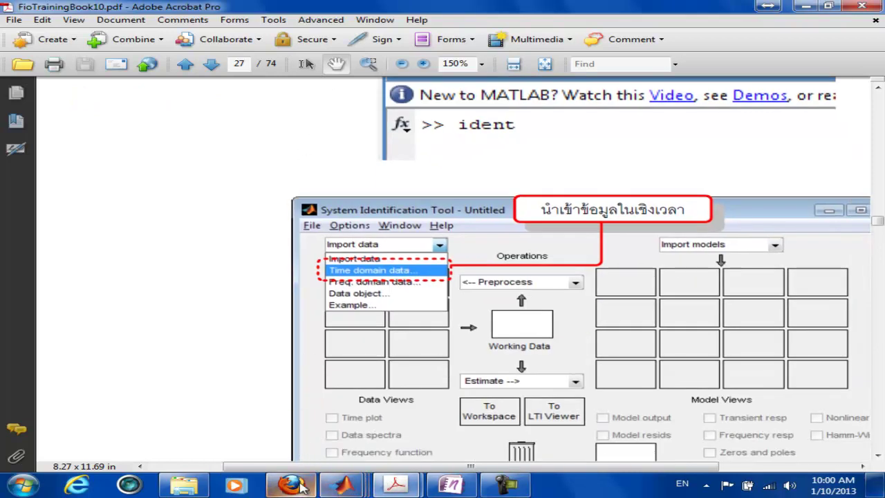
Switch back to the MATLAB command window and run the ident command to open the System Identification Tool
mouse_move(343, 484)
click(207, 414)
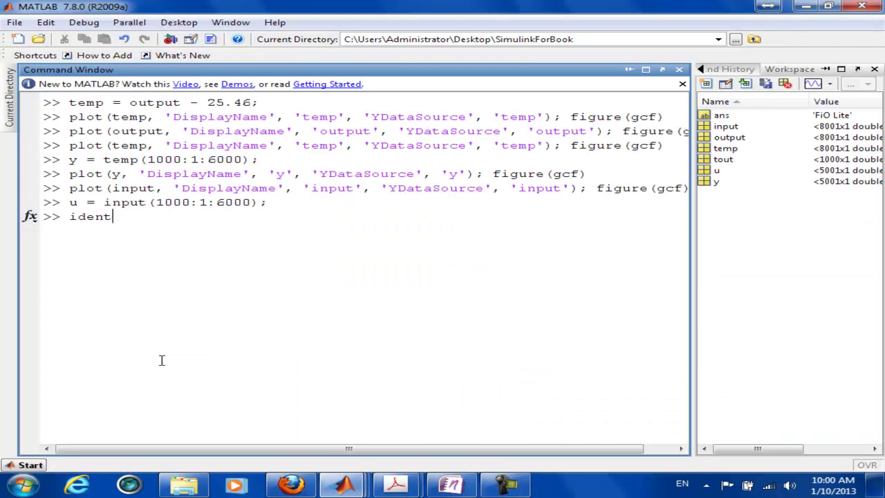
key(Return)
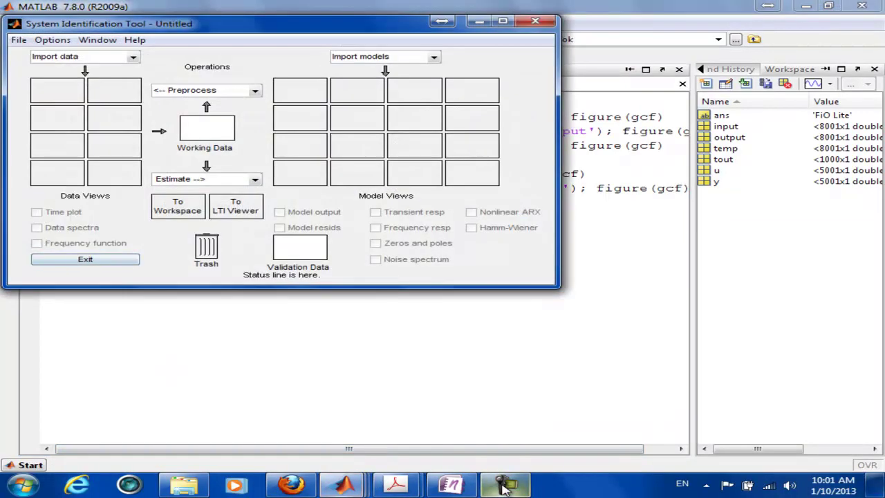
Bring the System Identification Tool window back to the front and place it over the command window
click(504, 485)
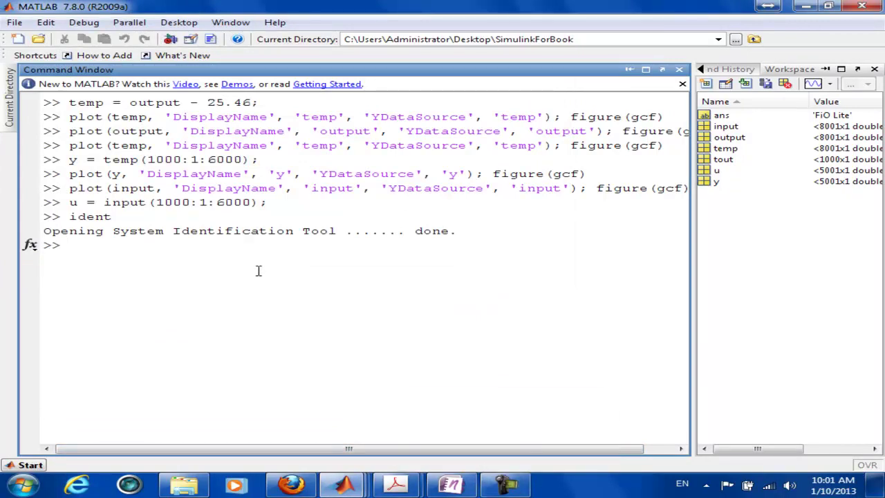
key(alt+Tab)
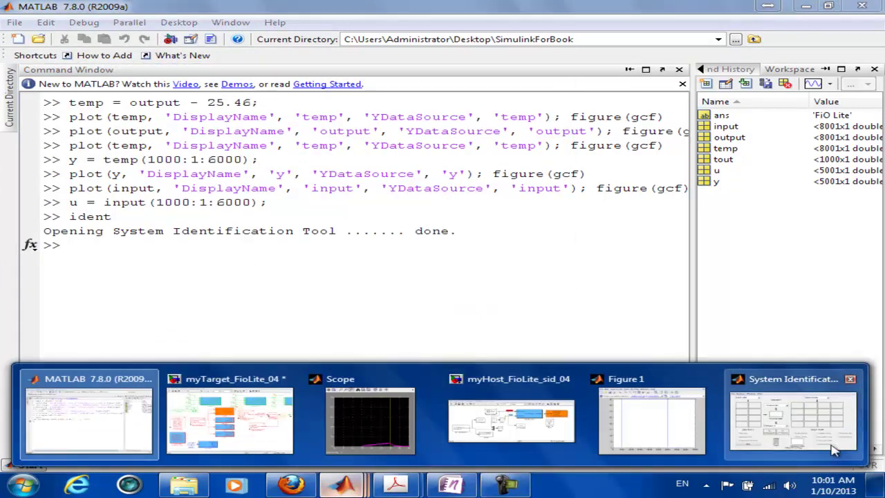
click(791, 425)
drag(341, 28, 487, 76)
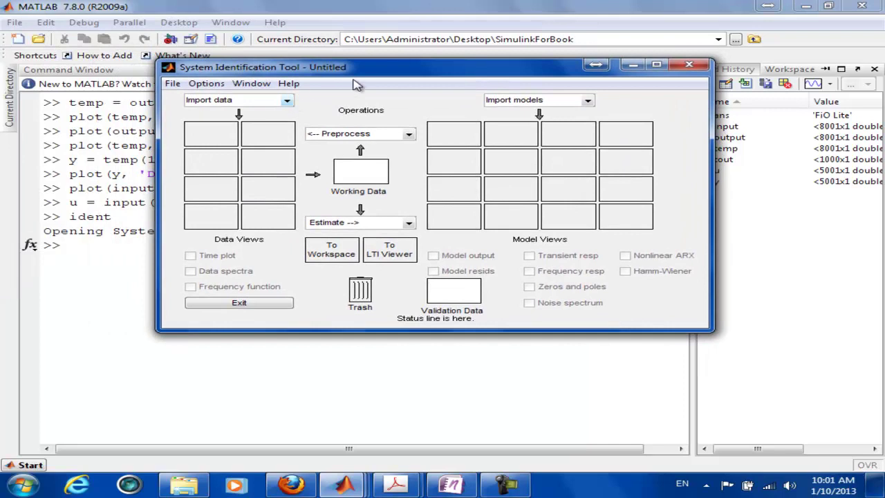
drag(377, 78, 372, 90)
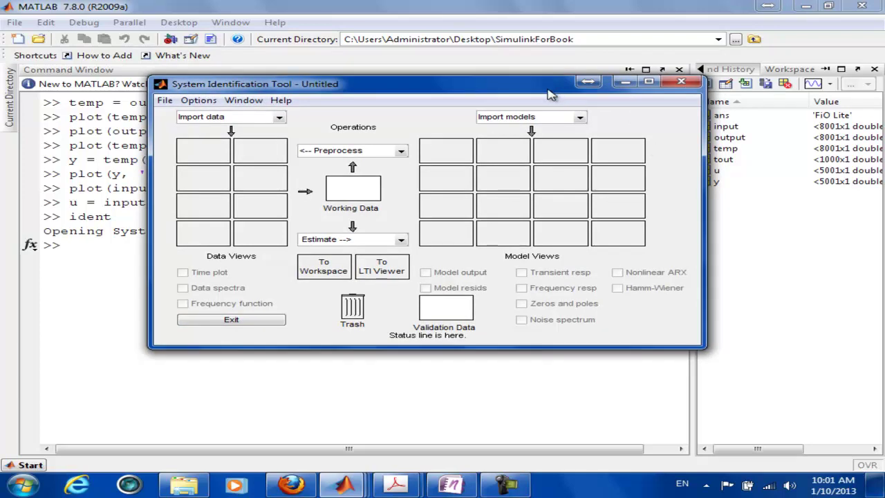
drag(549, 95, 539, 102)
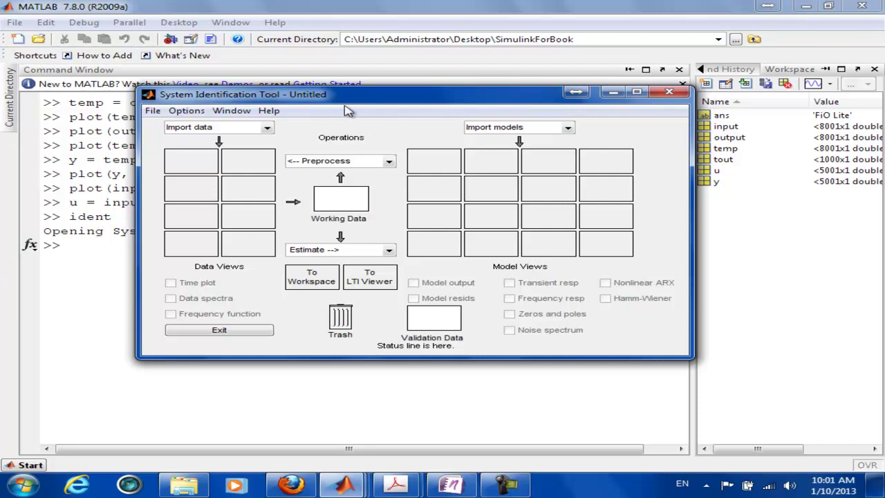
drag(372, 100, 373, 108)
Start a time domain data import and arrange the Import Data dialog beside the System Identification Tool
click(268, 136)
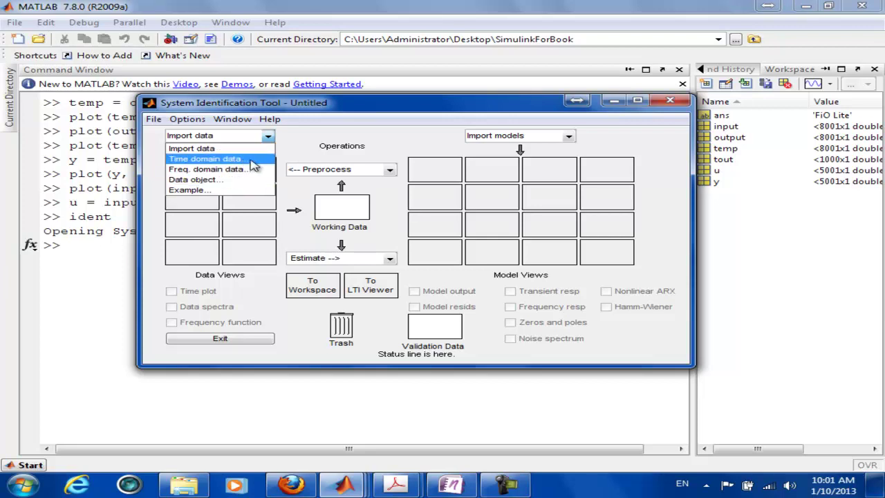
click(250, 160)
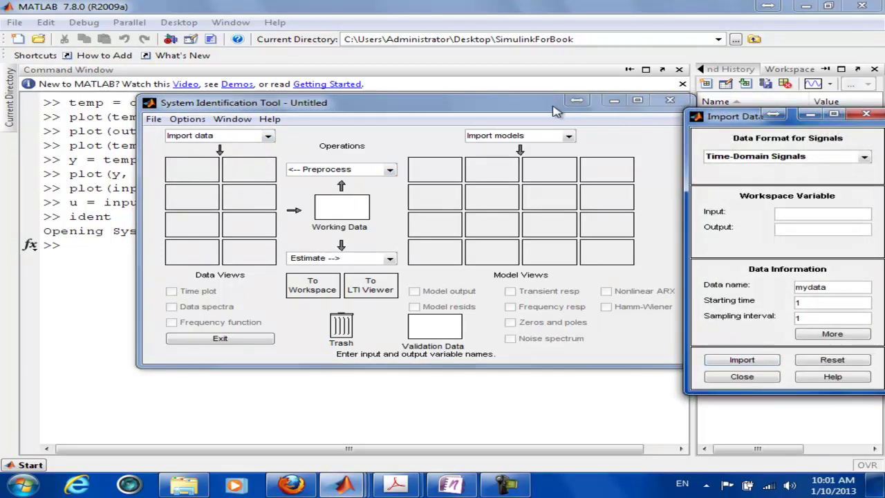
drag(532, 103, 406, 97)
drag(734, 119, 625, 100)
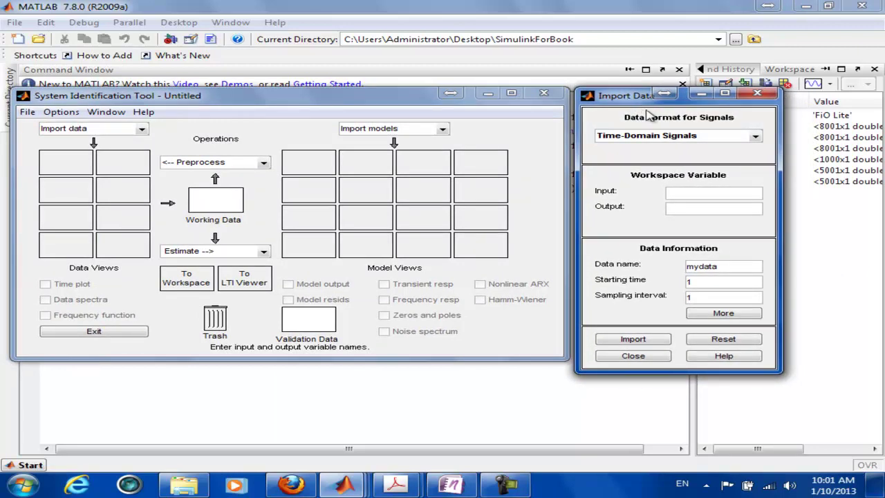
Assign workspace variable u as the input and y as the output of the imported data
click(675, 191)
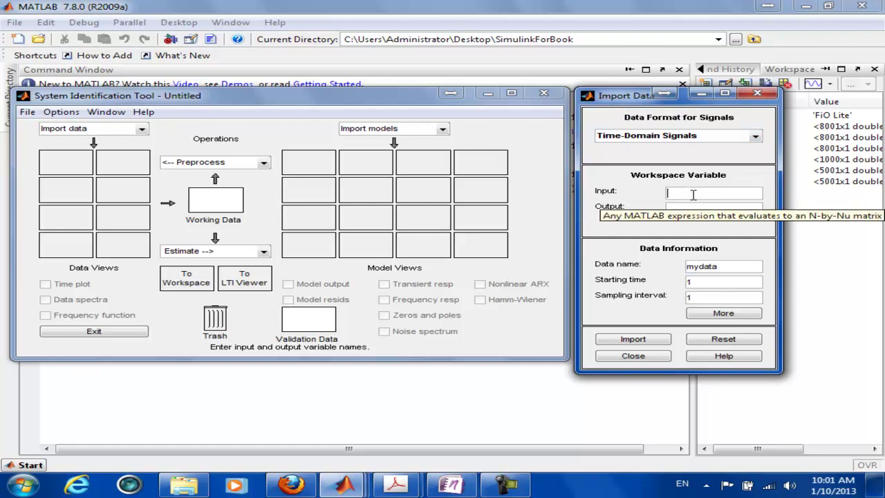
text(u)
click(688, 208)
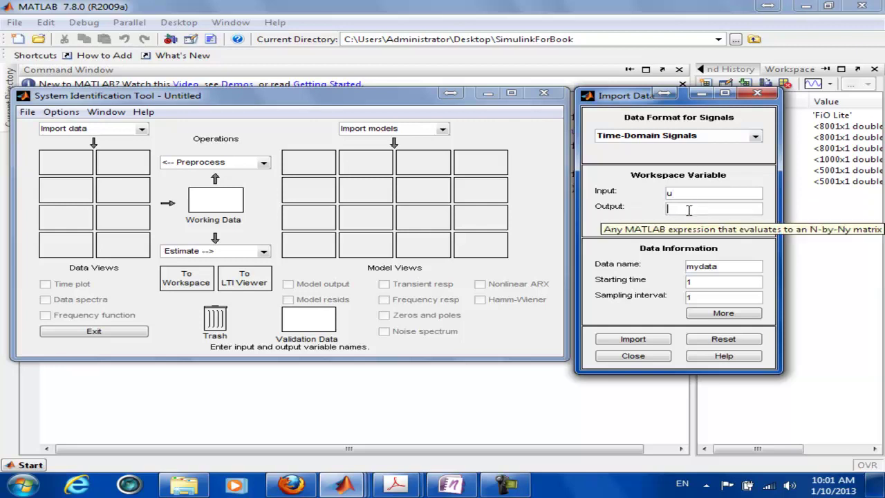
text(y)
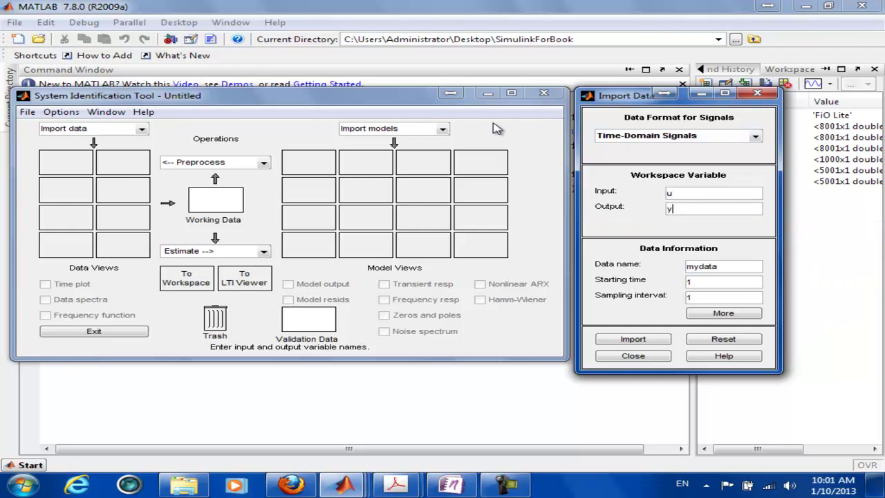
mouse_move(417, 96)
mouse_down()
mouse_move(420, 253)
mouse_move(423, 93)
mouse_move(415, 78)
mouse_move(417, 94)
mouse_up()
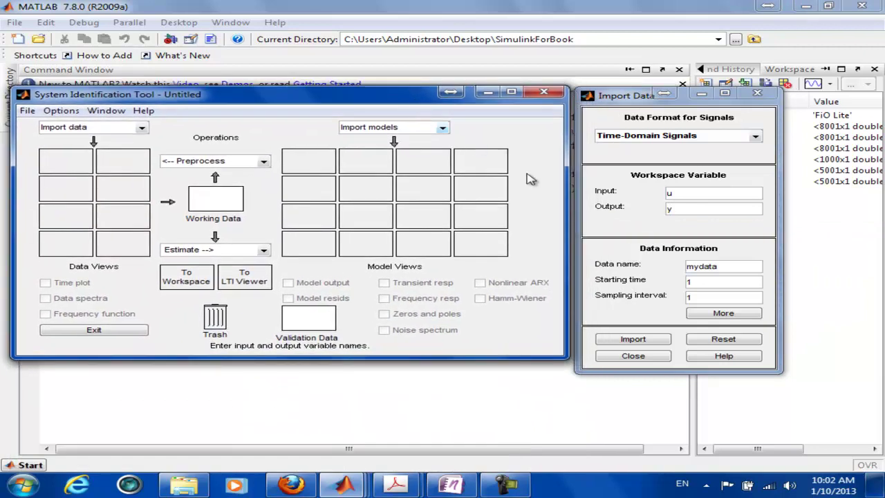
click(682, 210)
Name the data set myKMUTNB and set its starting time to 0
click(729, 269)
double_click(685, 270)
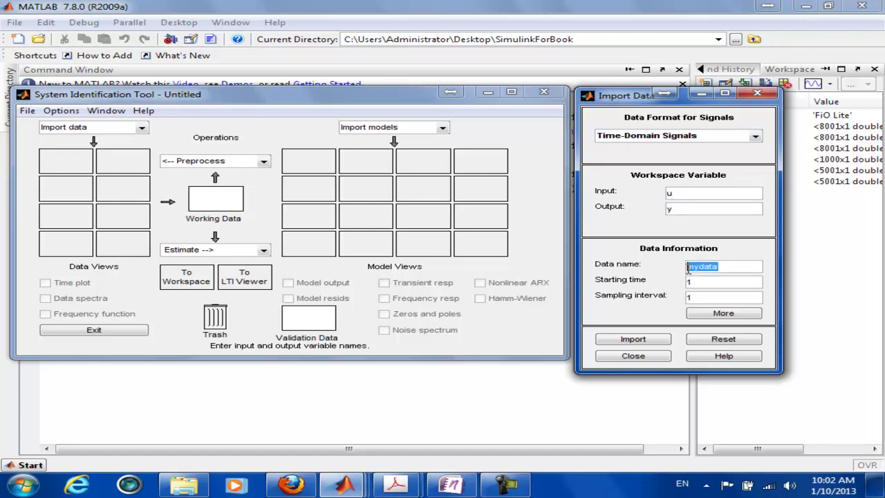
click(732, 268)
double_click(701, 267)
click(737, 269)
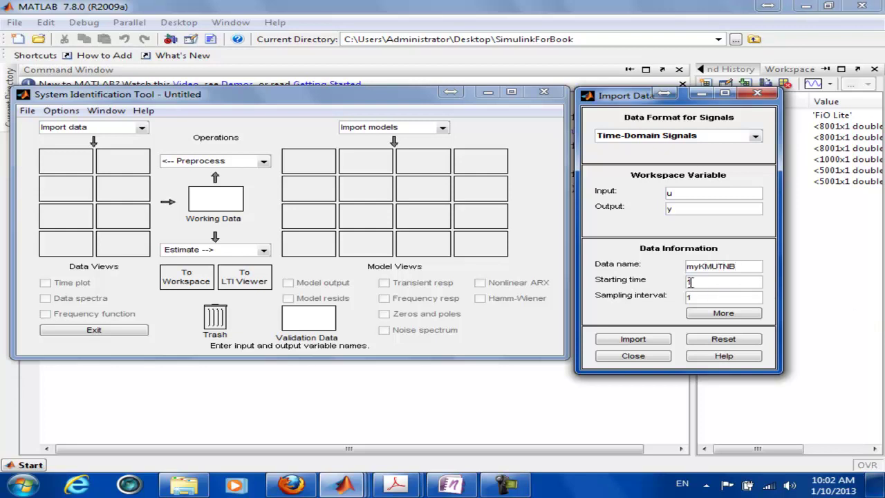
text(0)
key(Tab)
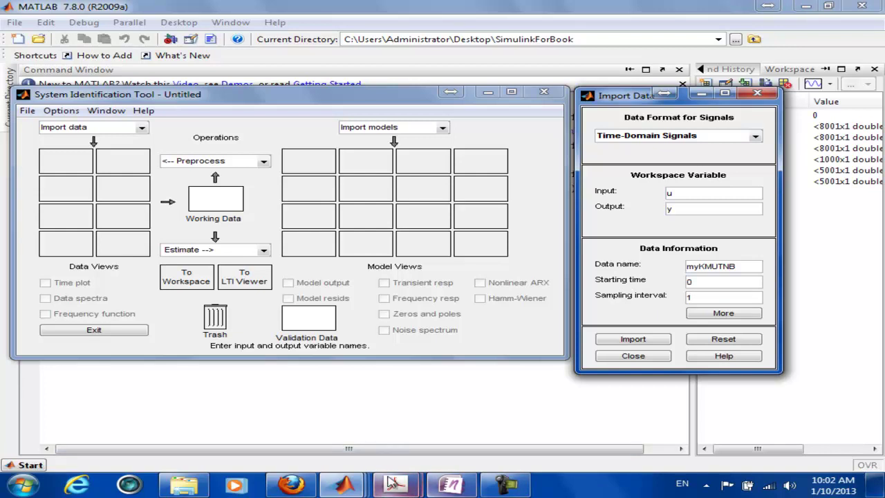
Check the sample time of the Host HID Receive block in the myHost_FioLite_sid_04 model, leaving its parameters unmodified, and minimize the model
mouse_move(344, 484)
click(439, 420)
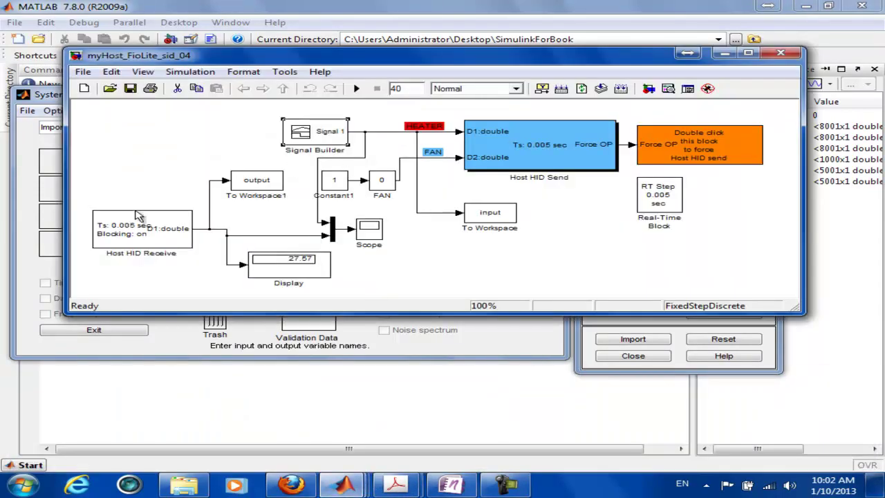
double_click(153, 232)
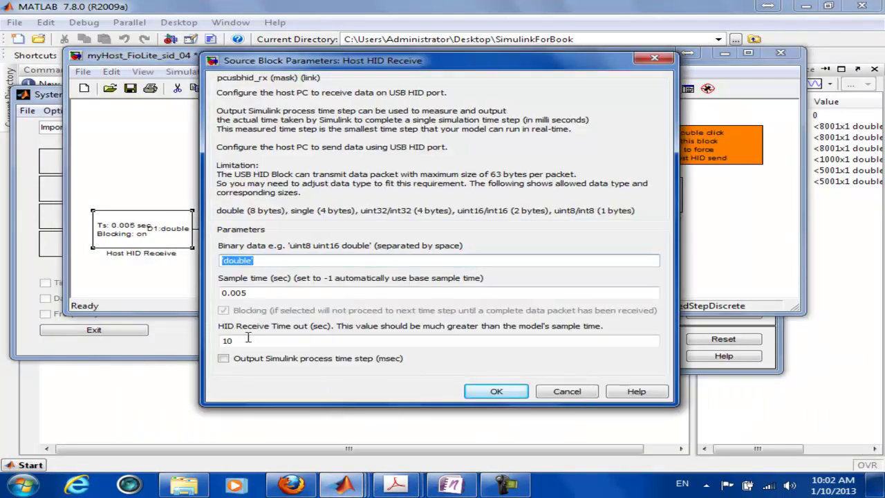
double_click(247, 295)
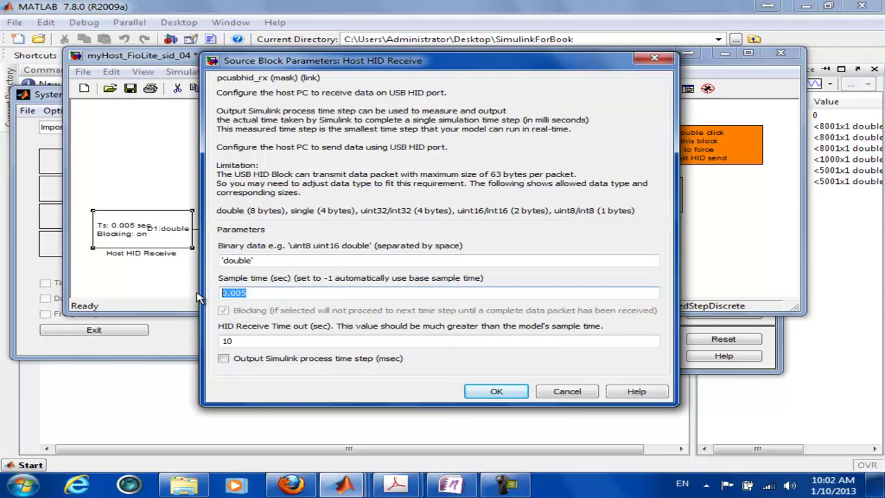
click(566, 390)
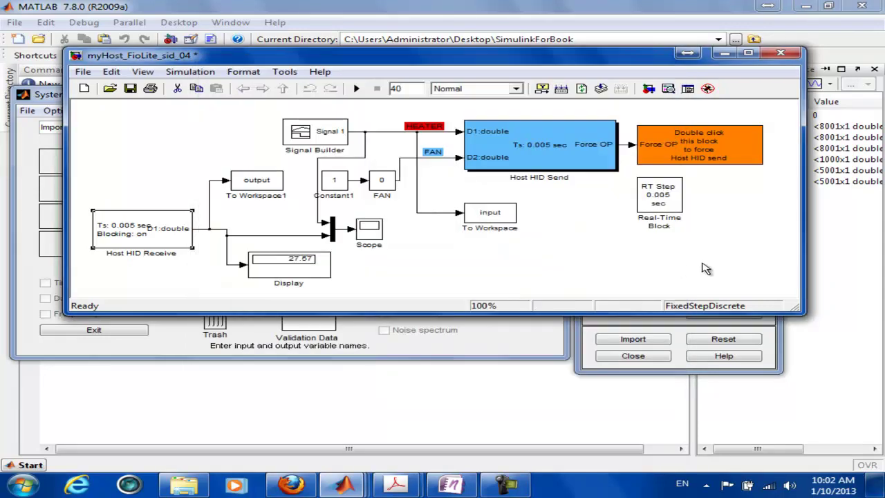
click(724, 53)
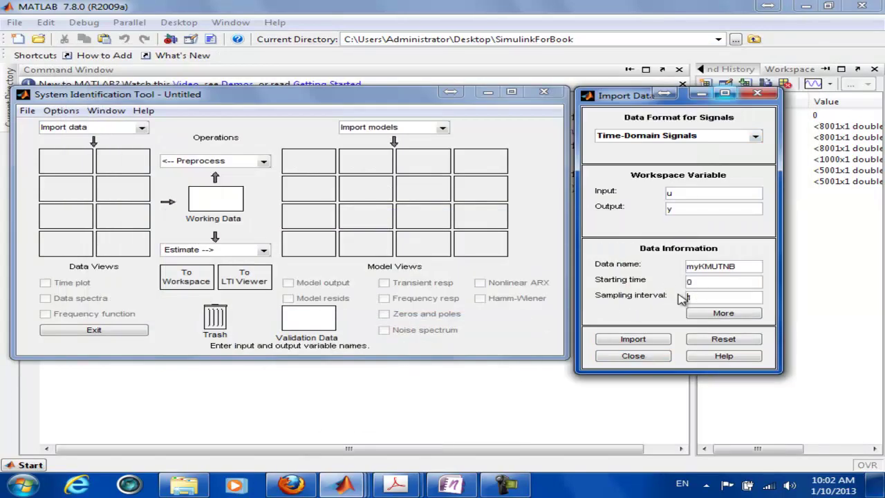
Set the sampling interval of the imported data to 0.005
text(0.005)
drag(712, 297, 672, 301)
click(731, 297)
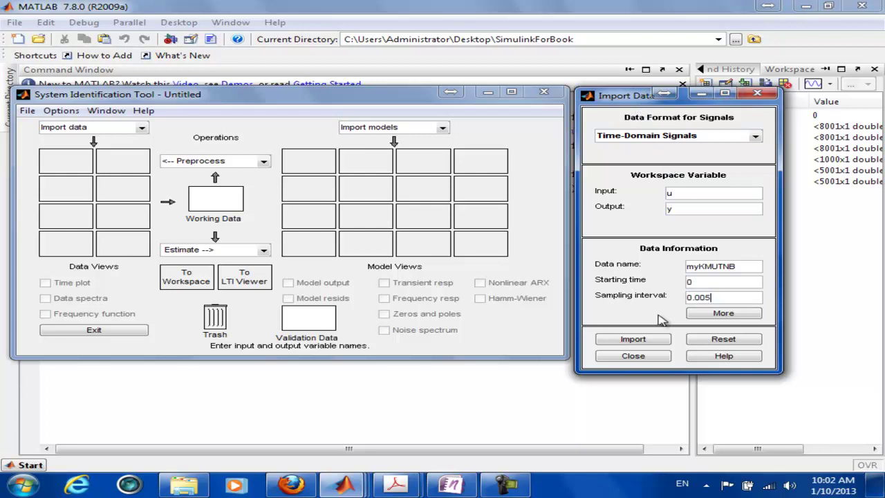
mouse_move(684, 167)
mouse_down()
mouse_move(579, 207)
mouse_move(686, 160)
mouse_up()
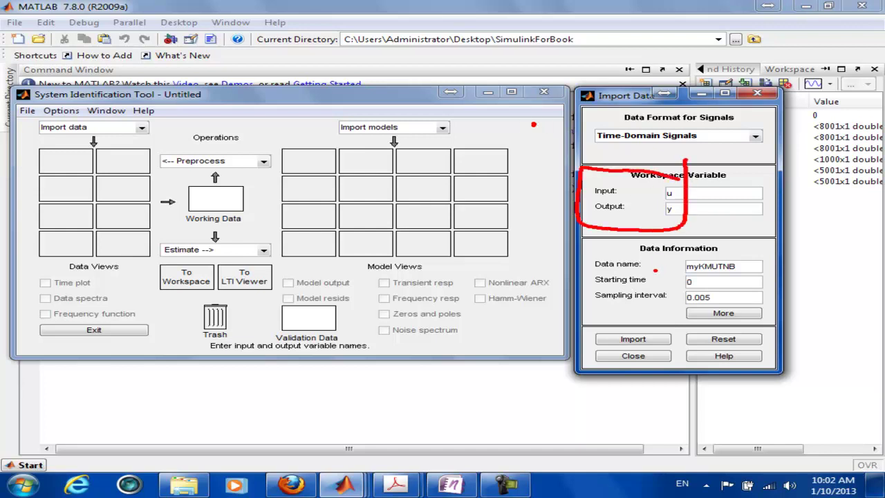
mouse_move(630, 246)
mouse_down()
mouse_move(595, 311)
mouse_move(770, 306)
mouse_move(660, 240)
mouse_up()
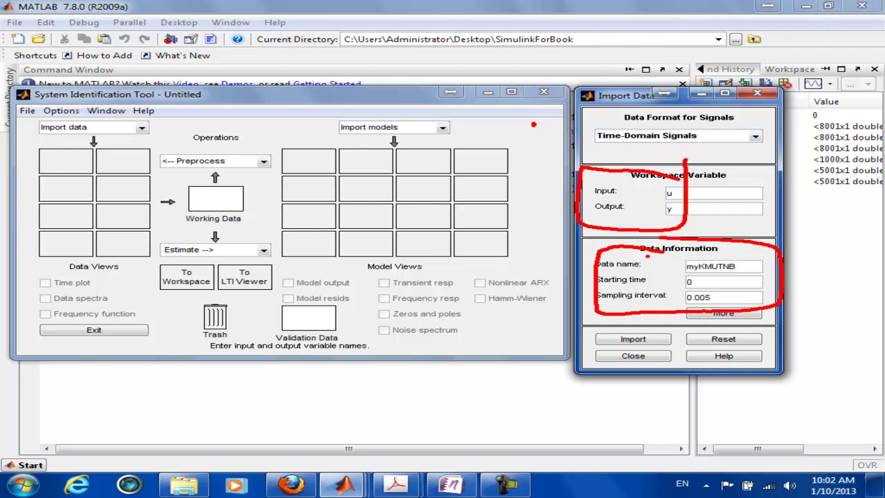
mouse_move(586, 279)
mouse_down()
mouse_move(560, 329)
mouse_move(591, 331)
mouse_move(606, 340)
mouse_move(597, 346)
mouse_move(634, 331)
mouse_up()
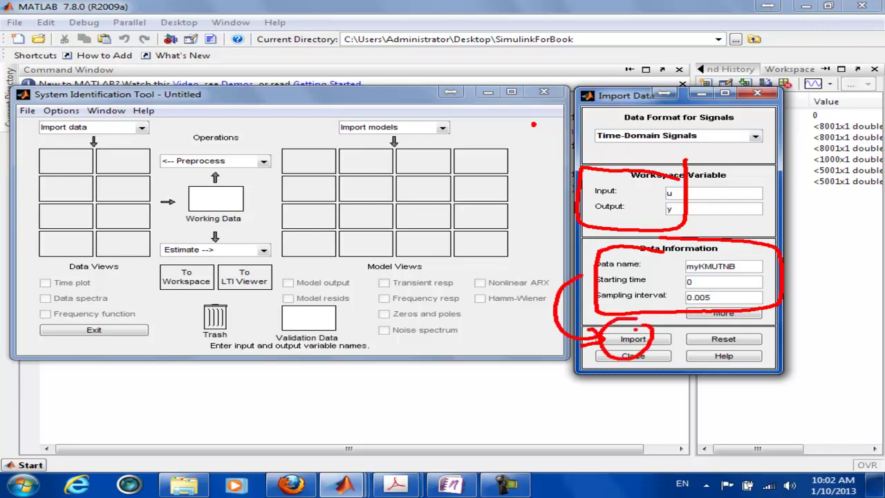
key(Escape)
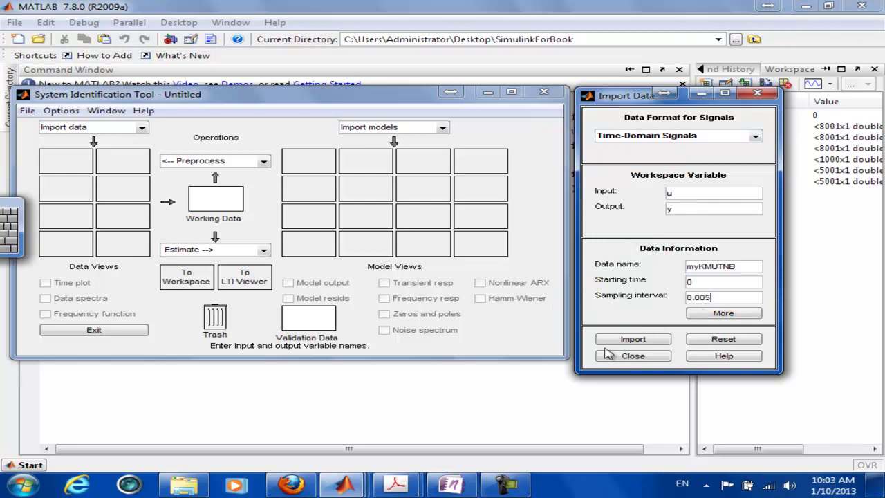
Import the myKMUTNB data set into the System Identification Tool
click(640, 339)
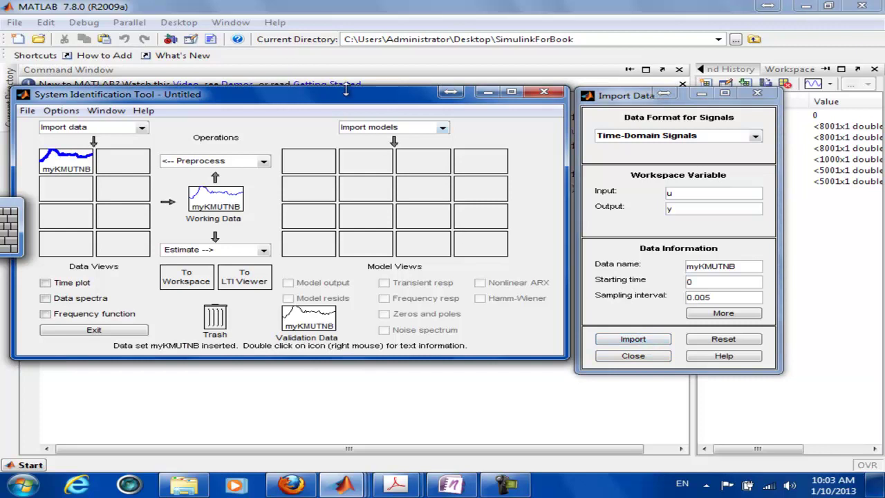
key(ctrl)
mouse_move(652, 324)
mouse_down()
mouse_move(603, 328)
mouse_move(652, 329)
mouse_move(650, 345)
mouse_move(571, 344)
mouse_move(500, 191)
mouse_move(372, 80)
mouse_move(204, 90)
mouse_move(94, 142)
mouse_move(127, 158)
mouse_up()
mouse_move(97, 131)
mouse_down()
mouse_move(32, 185)
mouse_move(104, 147)
mouse_up()
mouse_move(60, 189)
mouse_down()
mouse_move(40, 233)
mouse_move(49, 198)
mouse_up()
drag(27, 188, 104, 185)
drag(68, 184, 65, 206)
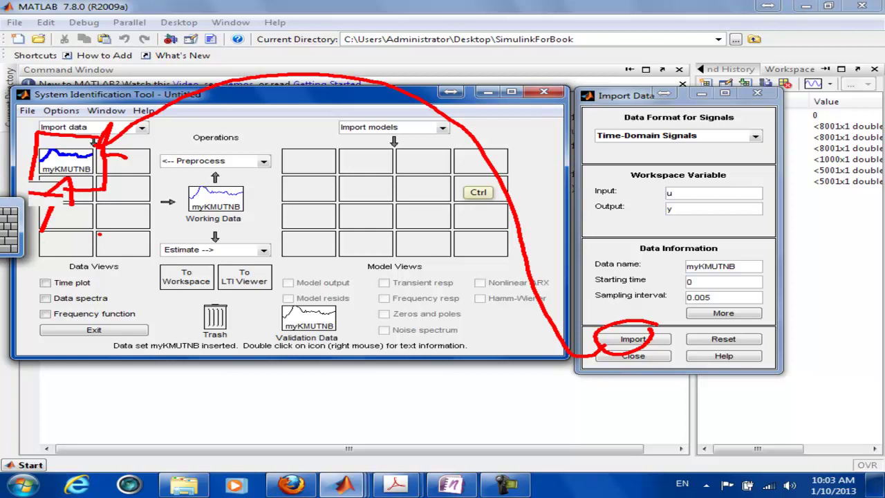
Turn on the time plot view for the imported myKMUTNB data set
key(Escape)
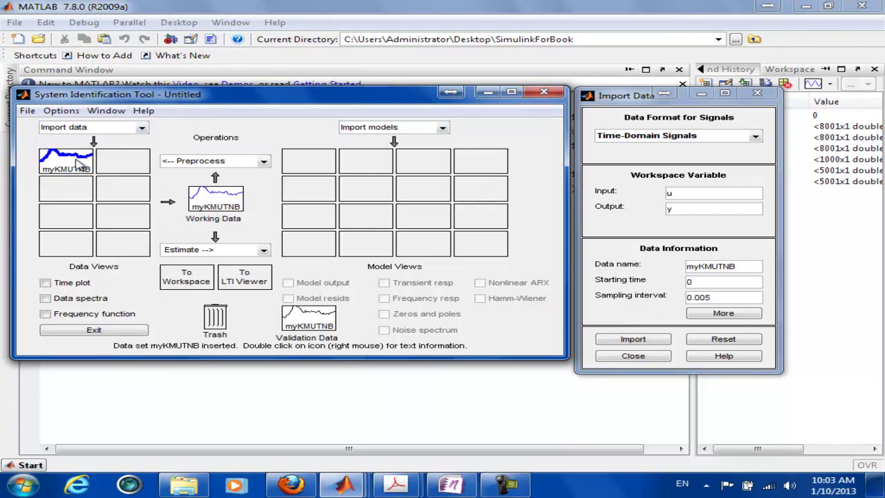
mouse_move(98, 129)
mouse_down()
mouse_move(42, 127)
mouse_move(31, 166)
mouse_move(109, 168)
mouse_move(103, 138)
mouse_move(66, 235)
mouse_move(42, 277)
mouse_move(36, 268)
mouse_move(65, 262)
mouse_up()
key(Escape)
click(45, 283)
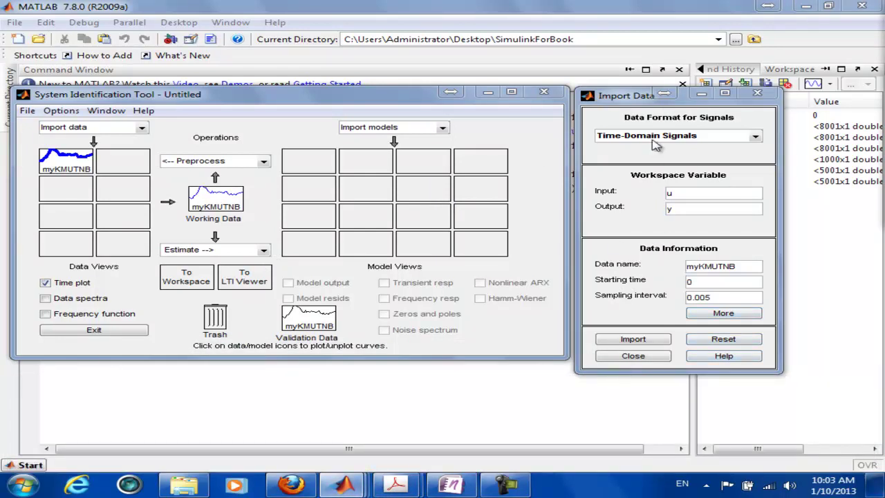
Minimize the MATLAB main window, the FioTrainingBook10.pdf document and the myTarget_FioLite_04 model to uncover the plot
mouse_move(359, 473)
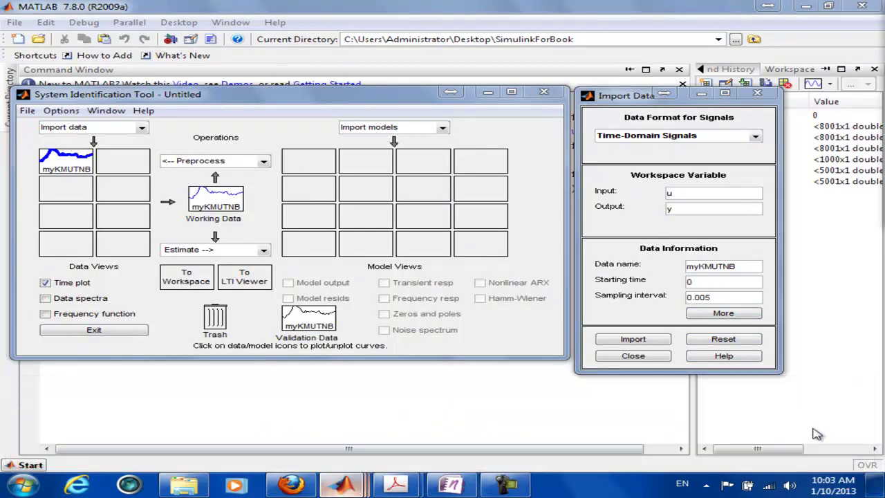
click(336, 110)
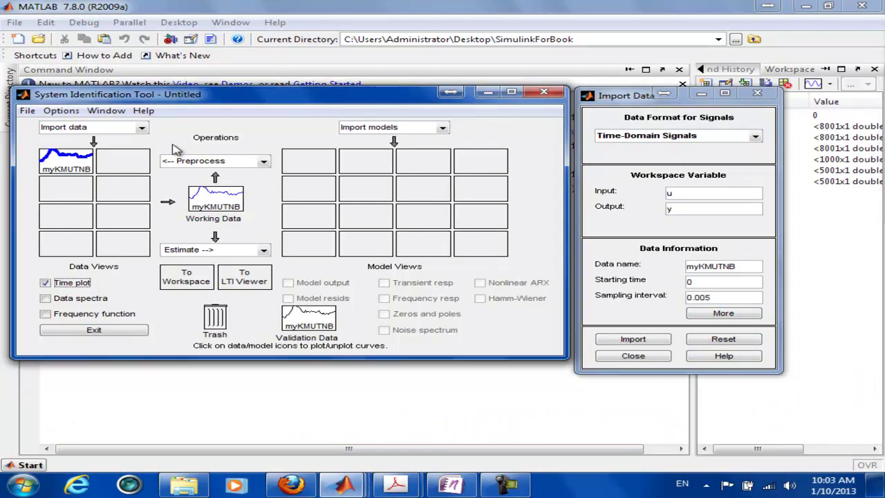
click(805, 6)
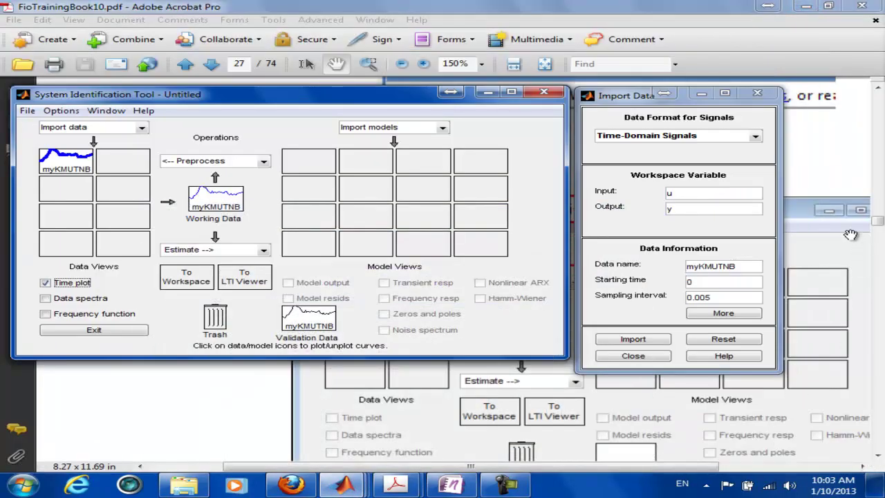
click(806, 6)
click(806, 7)
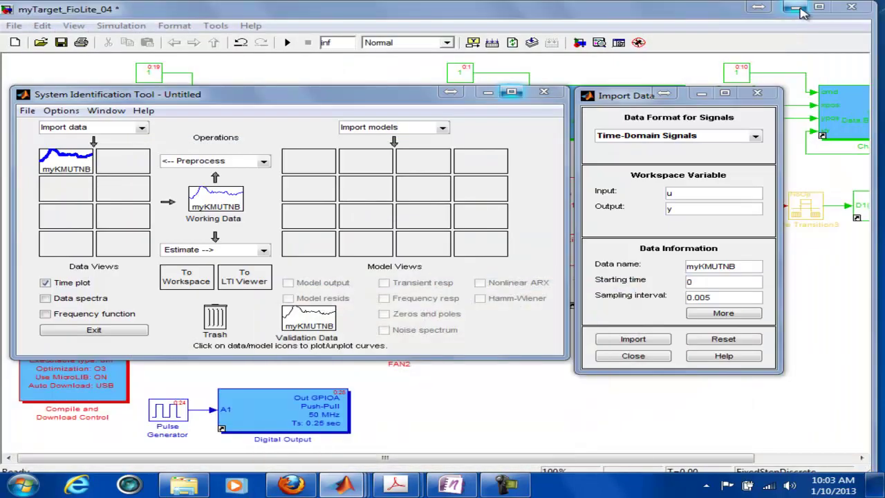
click(796, 7)
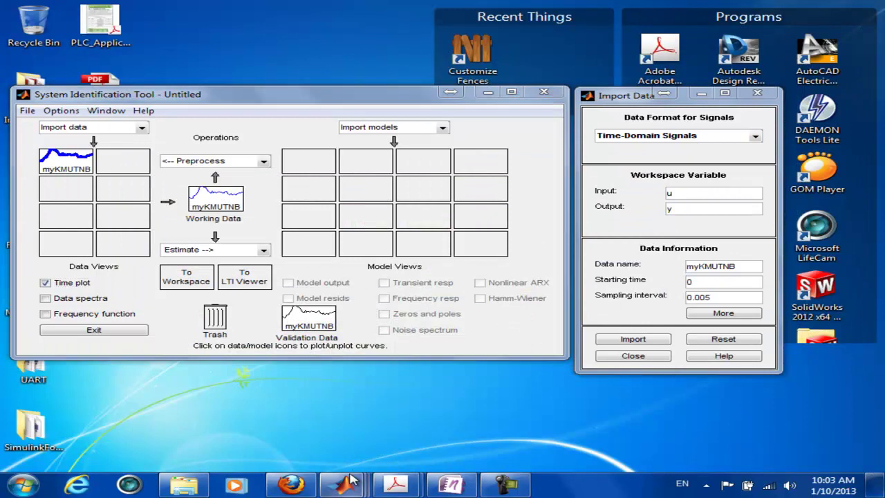
Turn the time plot view off and on again, and maximize the Time Plot: u1->y1 window
mouse_move(352, 479)
mouse_move(850, 403)
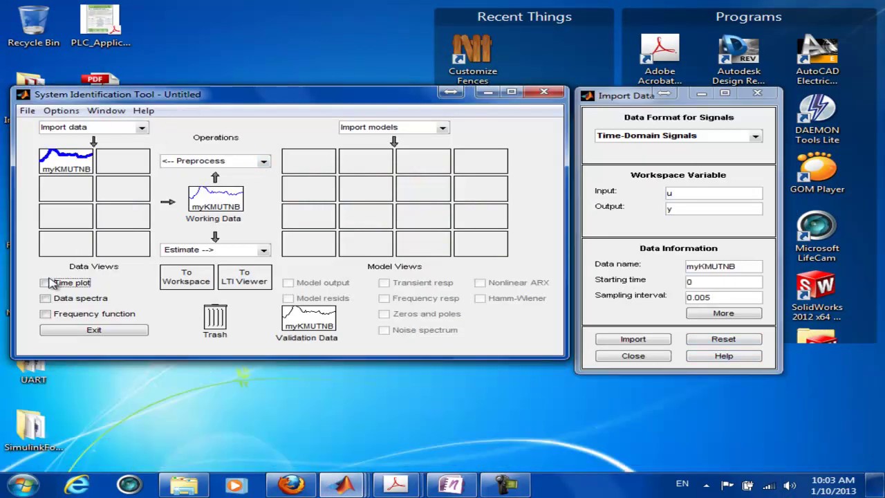
click(47, 284)
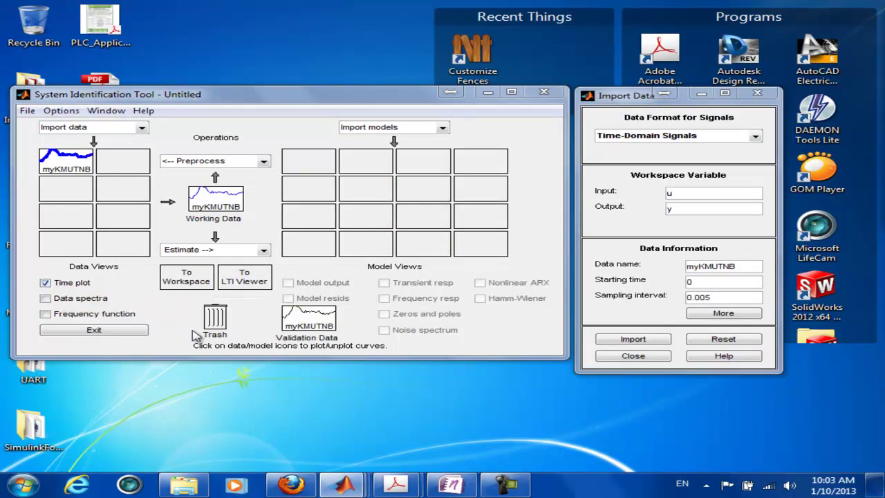
mouse_move(360, 490)
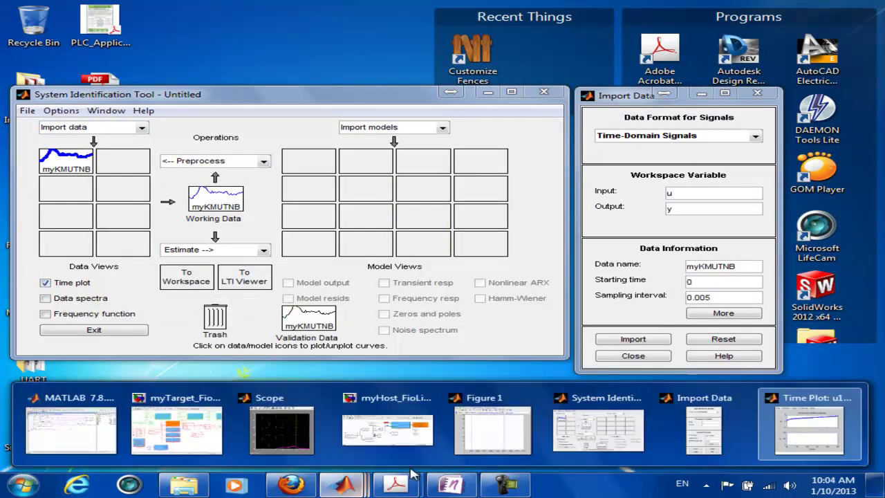
mouse_move(823, 436)
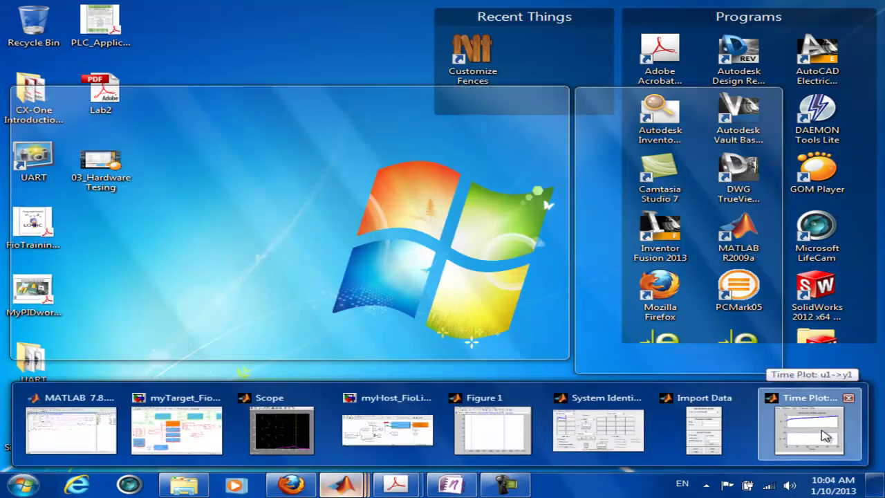
right_click(824, 435)
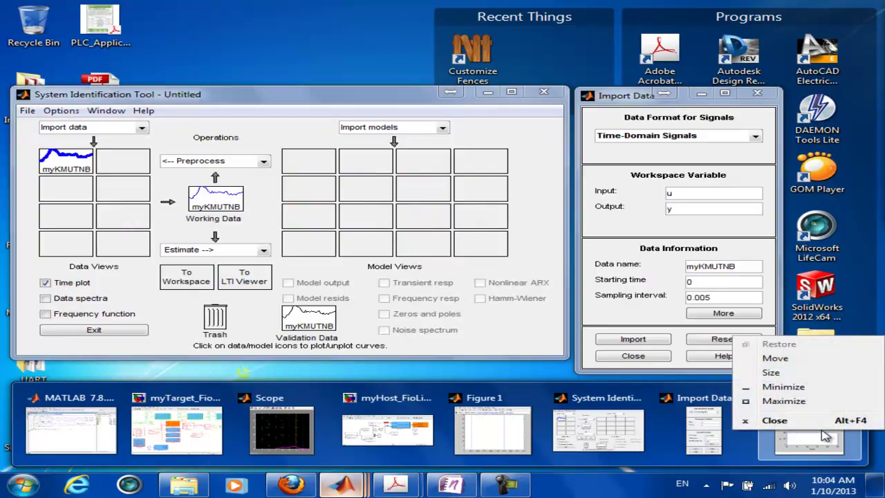
click(793, 401)
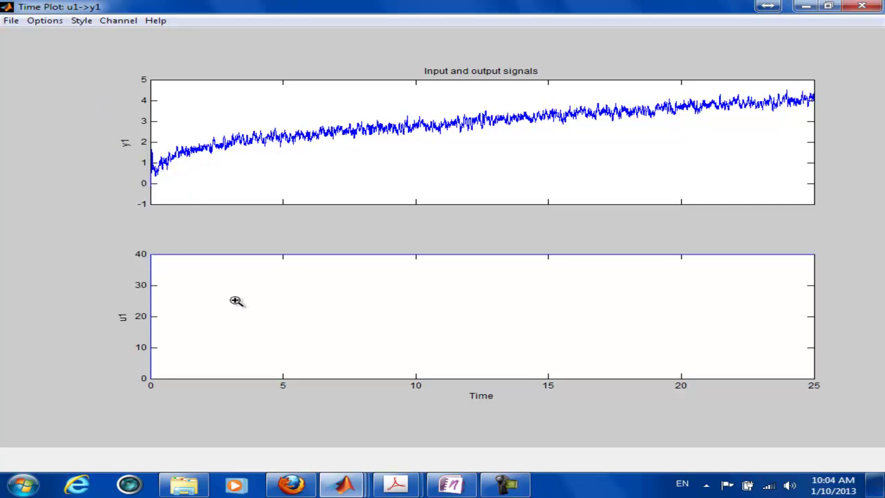
Examine the y1 output curve and the u1 input step over the full time range of the plot
key(ctrl)
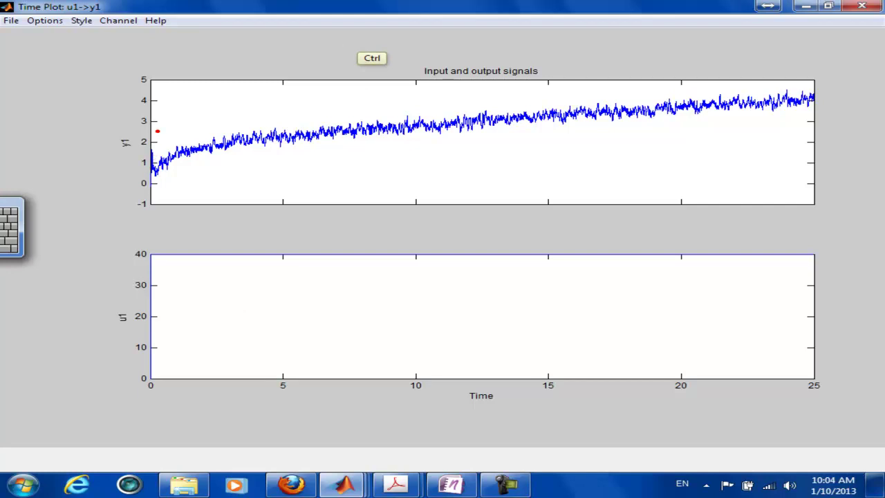
mouse_move(154, 171)
mouse_down()
mouse_move(280, 114)
mouse_move(507, 103)
mouse_move(649, 76)
mouse_move(741, 80)
mouse_up()
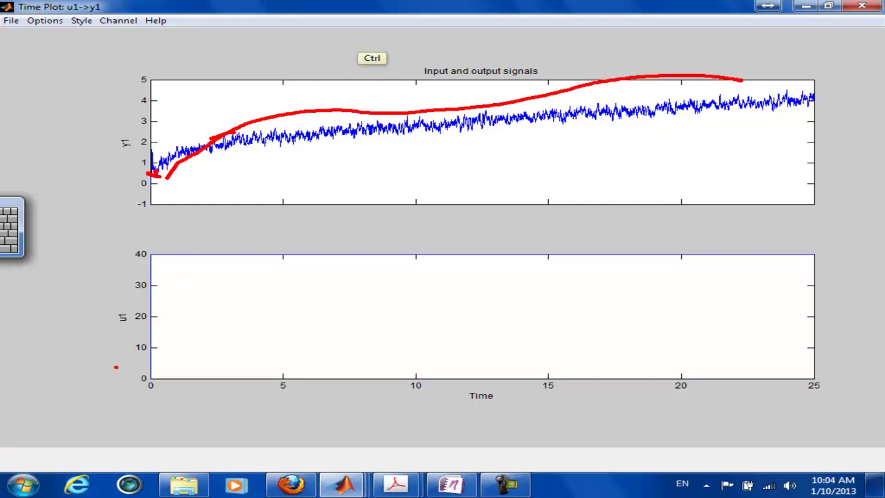
mouse_move(117, 376)
mouse_down()
mouse_move(149, 379)
mouse_move(142, 265)
mouse_up()
mouse_move(194, 248)
mouse_down()
mouse_move(380, 242)
mouse_move(518, 260)
mouse_move(801, 248)
mouse_move(814, 252)
mouse_move(808, 338)
mouse_move(829, 364)
mouse_up()
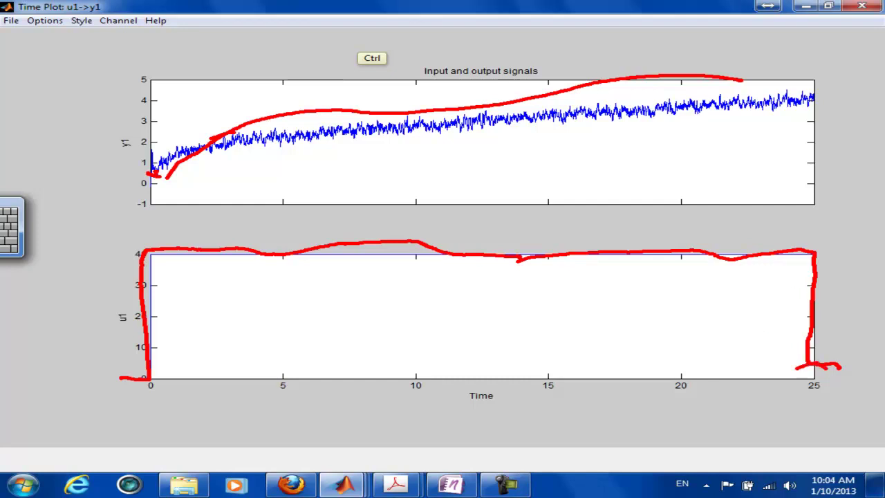
drag(828, 367, 805, 409)
mouse_move(772, 439)
mouse_down()
mouse_move(802, 402)
mouse_move(798, 423)
mouse_up()
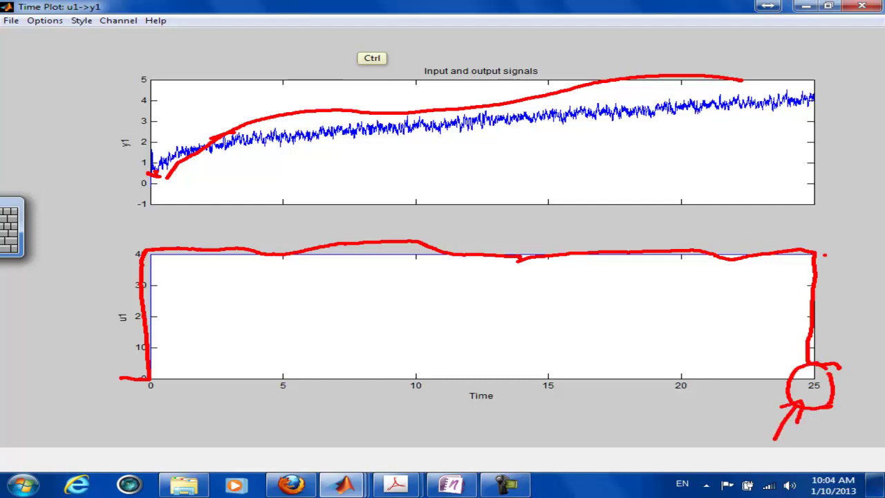
key(Escape)
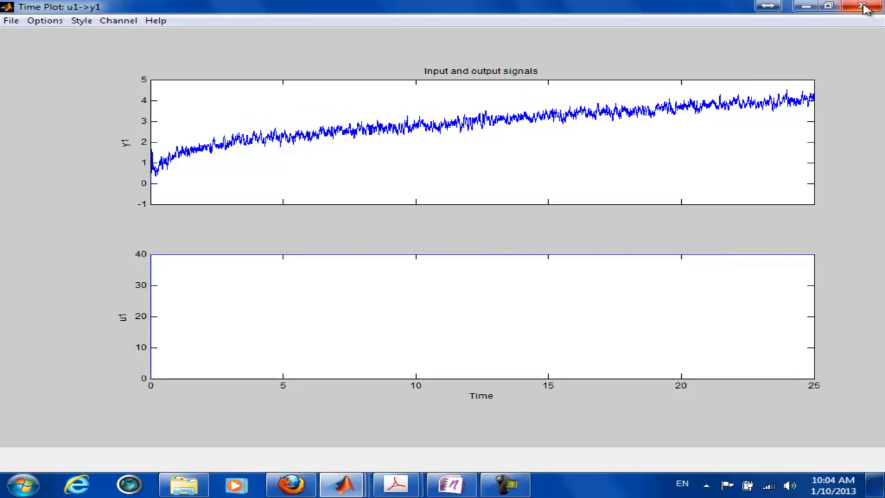
key(ctrl)
drag(115, 306, 137, 309)
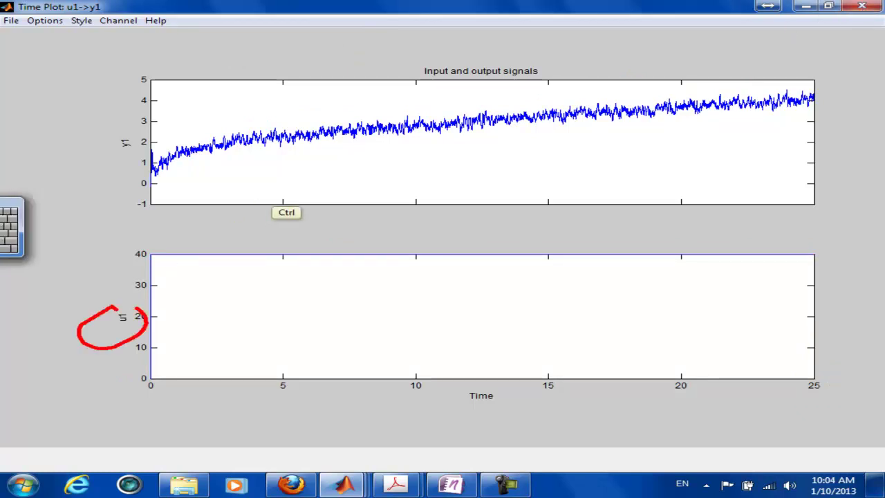
mouse_move(217, 302)
mouse_down()
mouse_move(231, 302)
mouse_move(246, 338)
mouse_up()
drag(257, 277, 249, 332)
drag(243, 296, 270, 289)
mouse_move(262, 314)
mouse_down()
mouse_move(294, 303)
mouse_move(301, 330)
mouse_up()
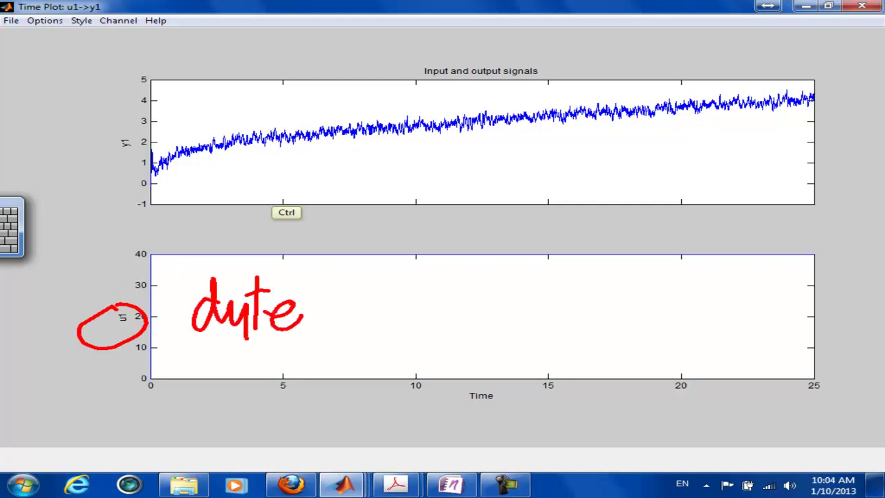
key(Escape)
key(alt+Tab)
key(ctrl)
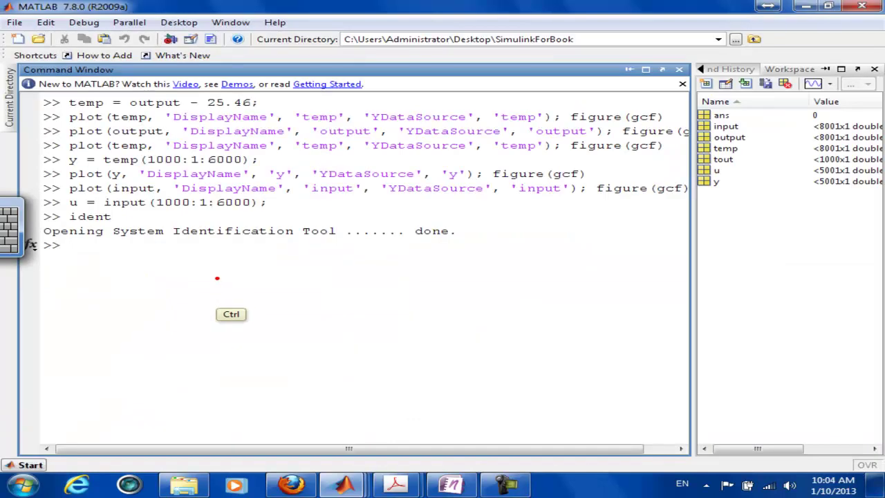
Return to the time plot and mark y1 as temp and u1 as duty with on-screen annotations
mouse_move(343, 484)
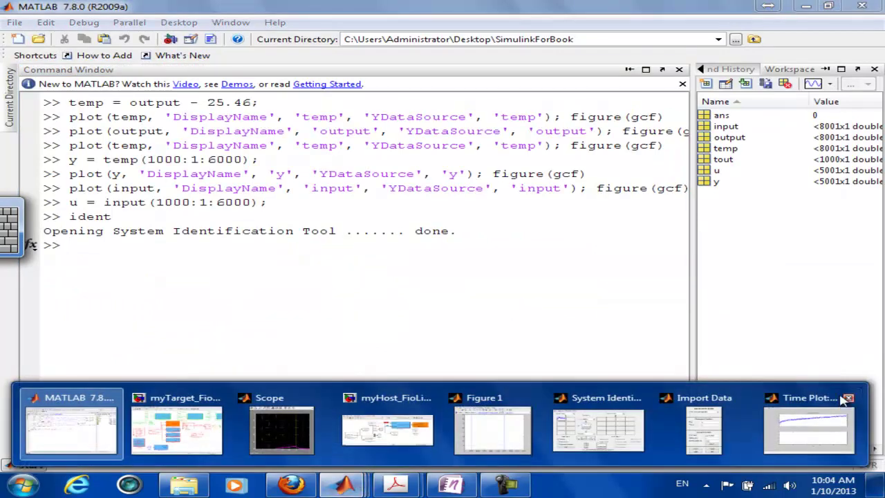
right_click(836, 409)
click(738, 322)
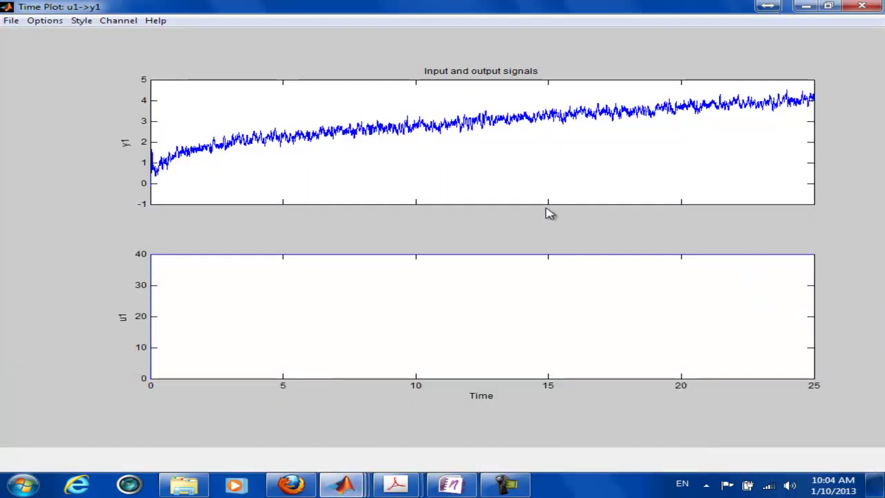
key(ctrl)
mouse_move(221, 306)
mouse_down()
mouse_move(227, 326)
mouse_move(252, 339)
mouse_move(275, 300)
mouse_move(289, 352)
mouse_up()
drag(239, 297, 276, 289)
drag(297, 158, 287, 198)
mouse_move(279, 156)
mouse_down()
mouse_move(288, 197)
mouse_move(313, 172)
mouse_up()
mouse_move(310, 191)
mouse_down()
mouse_move(353, 183)
mouse_move(336, 171)
mouse_move(335, 211)
mouse_move(402, 205)
mouse_move(413, 245)
mouse_up()
mouse_move(415, 190)
mouse_down()
mouse_move(415, 242)
mouse_move(418, 207)
mouse_up()
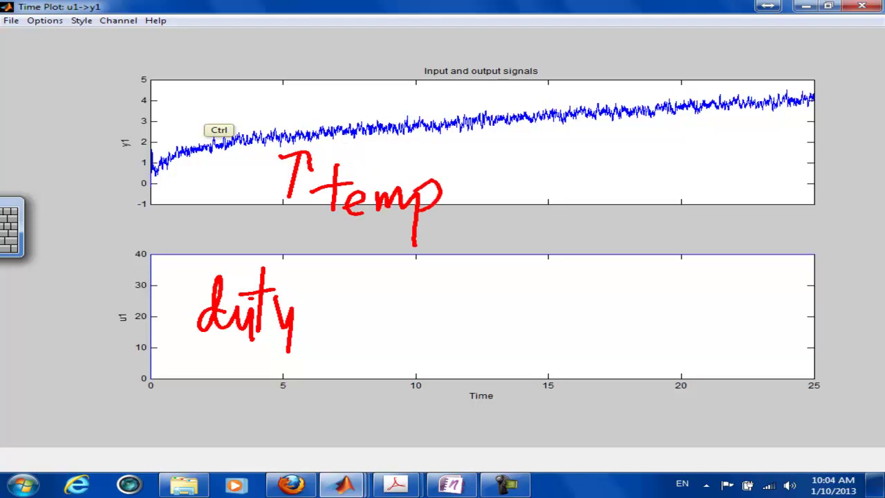
drag(199, 322, 177, 269)
mouse_move(170, 284)
mouse_down()
mouse_move(178, 263)
mouse_move(197, 280)
mouse_up()
click(209, 266)
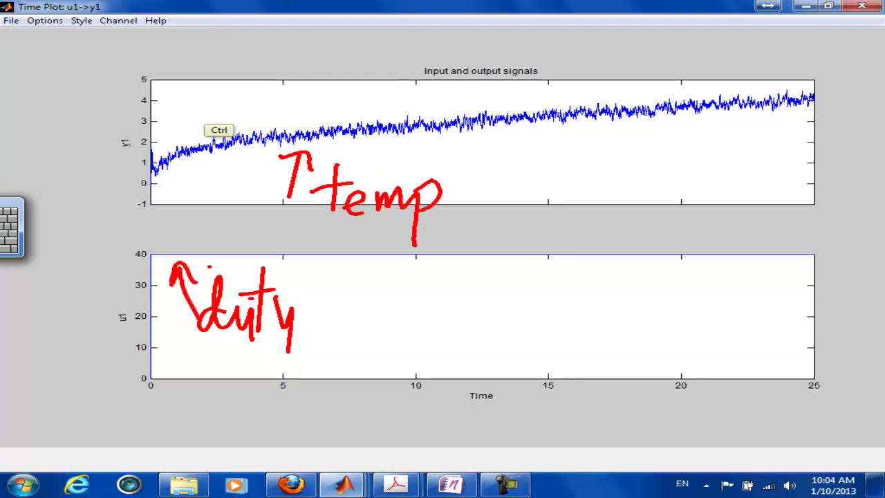
Close the time plot and bring the Import Data and System Identification Tool windows back to the front
key(Escape)
click(861, 6)
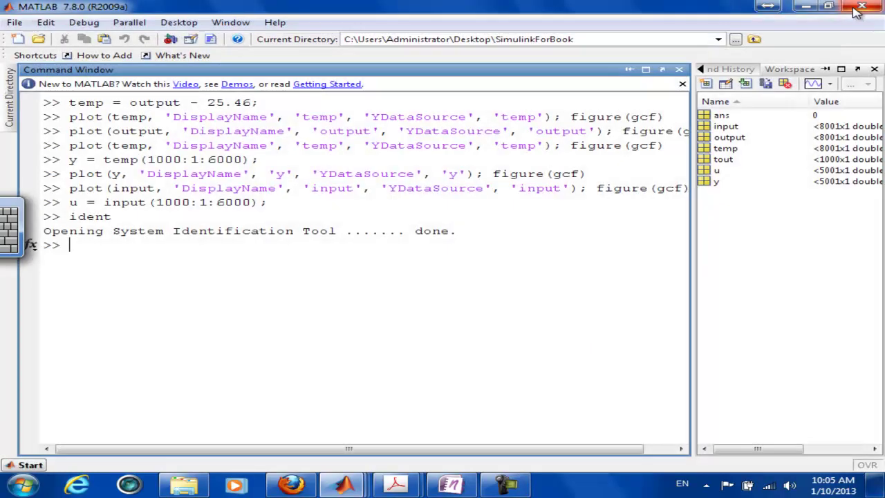
mouse_move(353, 487)
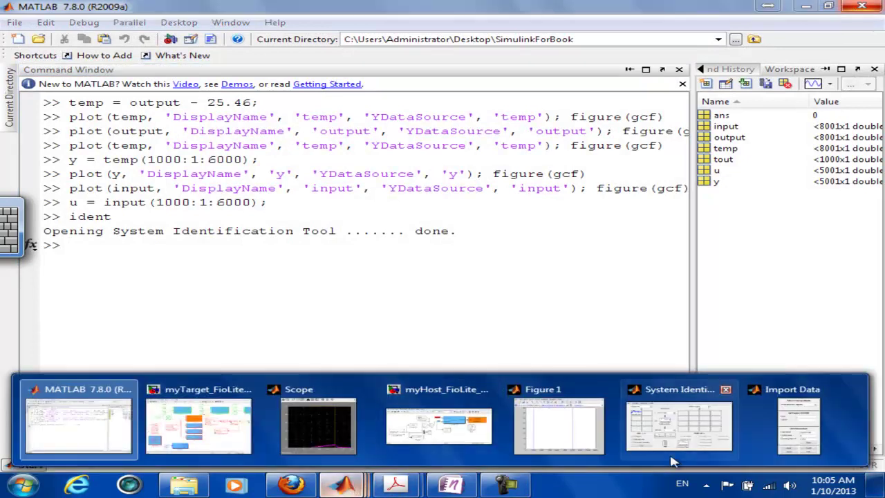
click(809, 428)
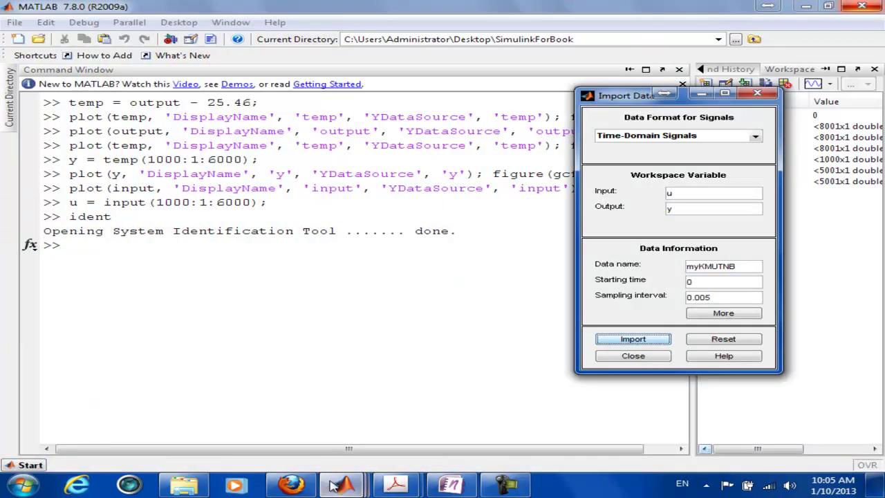
mouse_move(341, 484)
click(681, 425)
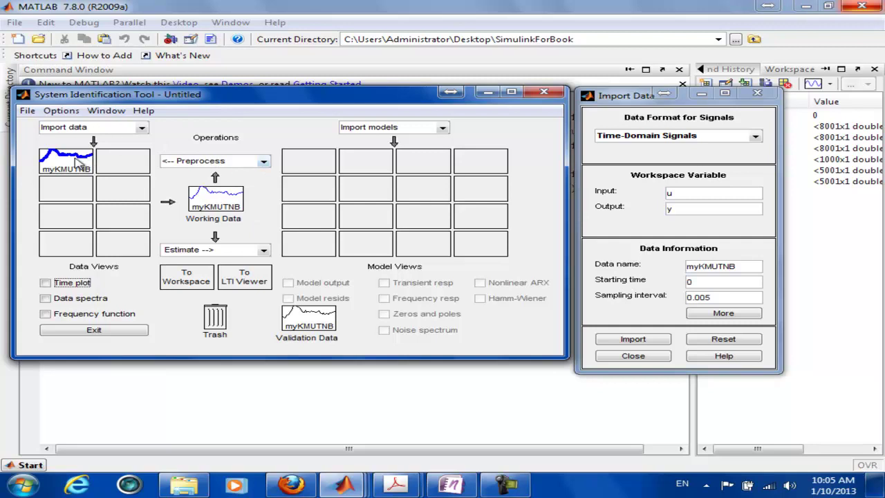
View the available preprocessing operations, and open the Linear Parametric Models dialog and close it without estimating
click(263, 162)
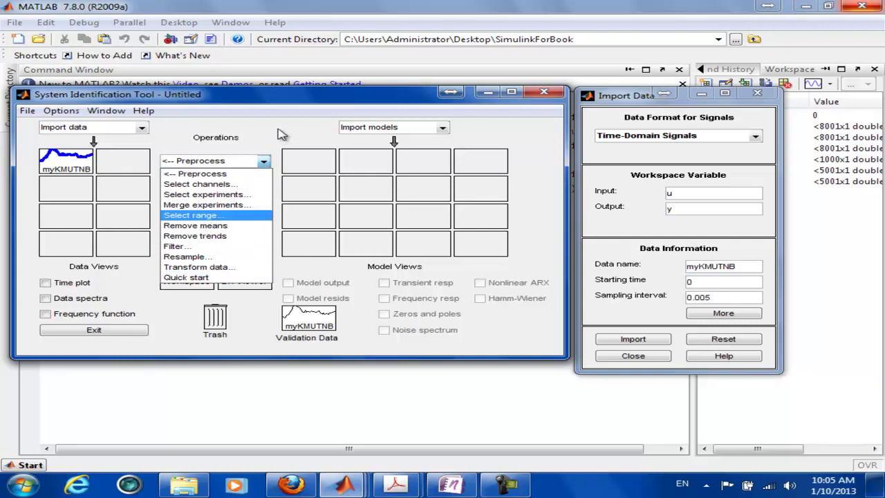
click(255, 123)
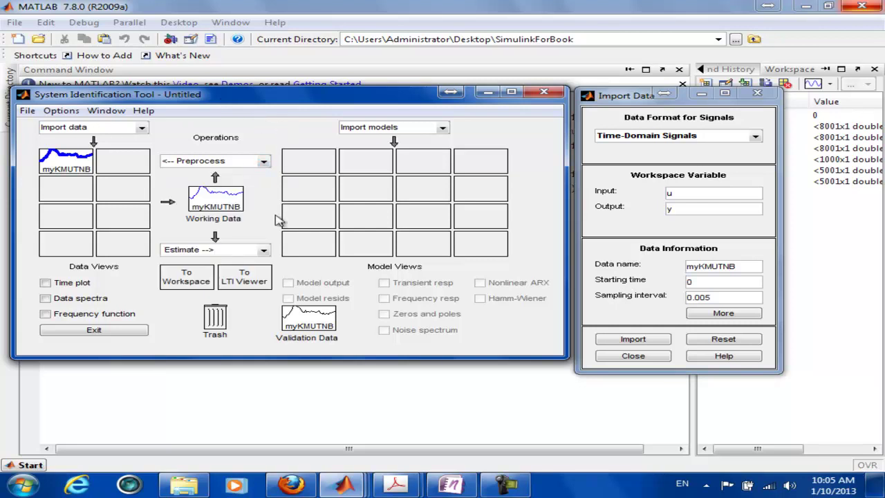
click(264, 251)
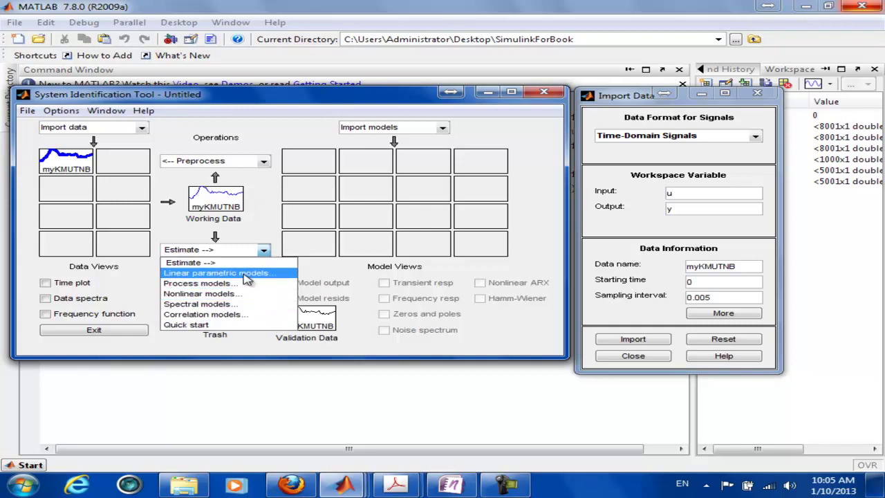
click(277, 274)
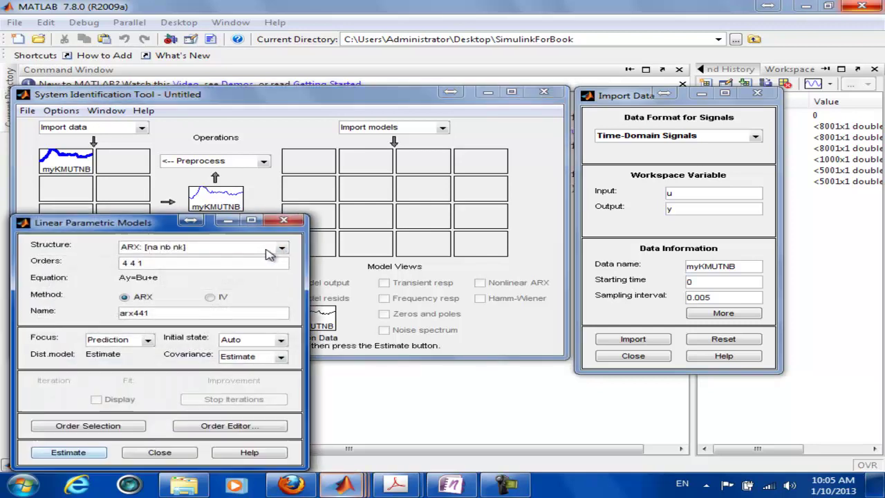
drag(166, 231, 181, 220)
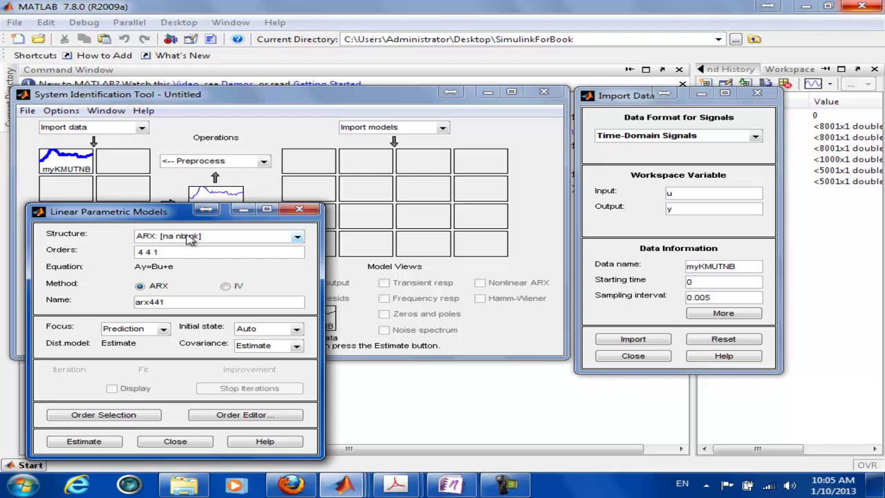
click(297, 210)
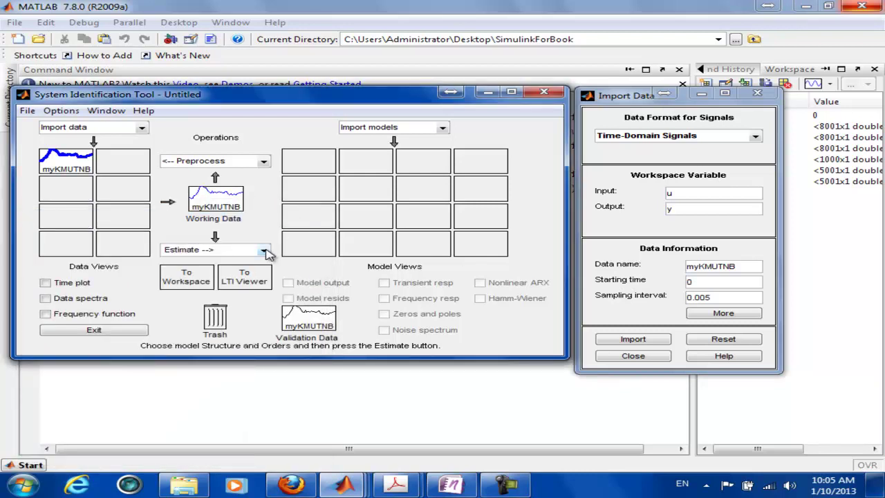
Open the Process Models estimation dialog and mark its model transfer function with an on-screen annotation
click(264, 251)
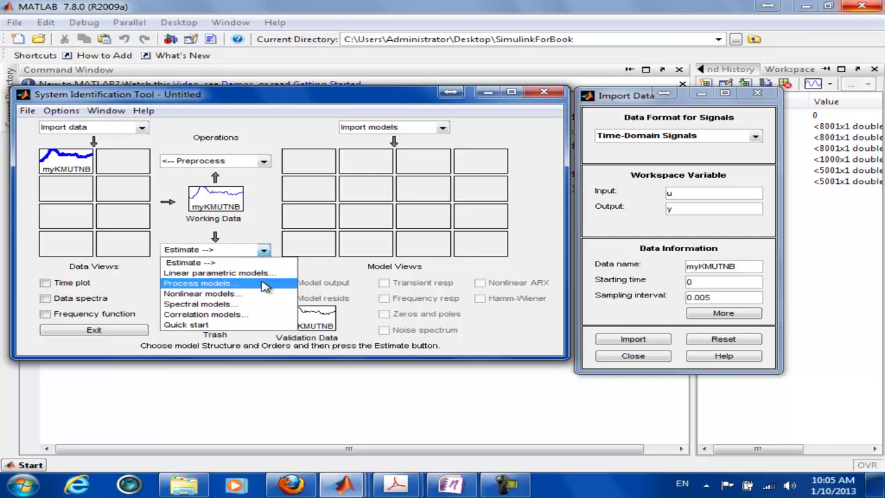
click(270, 287)
drag(308, 173, 381, 82)
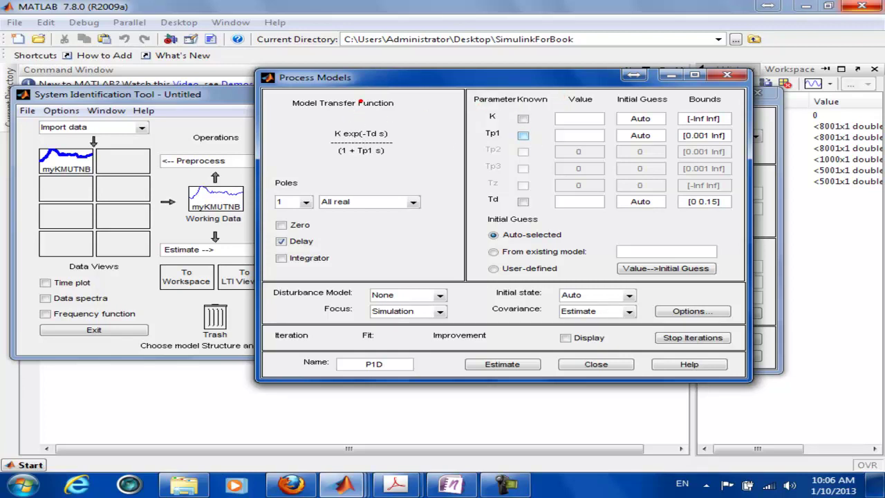
mouse_move(341, 77)
mouse_down()
mouse_move(284, 152)
mouse_move(357, 166)
mouse_move(422, 144)
mouse_move(409, 77)
mouse_up()
drag(413, 23, 387, 70)
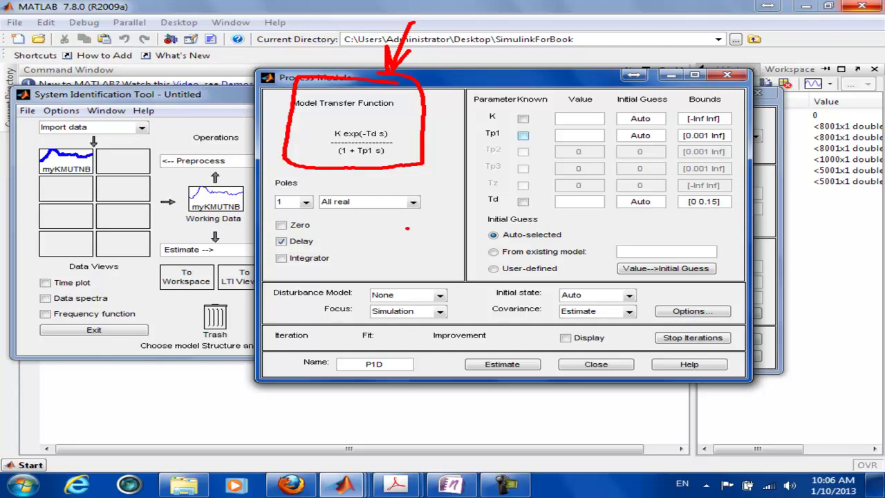
Examine the value, initial guess and bounds settings of the process model parameters, including the bounds for K
drag(492, 86, 479, 86)
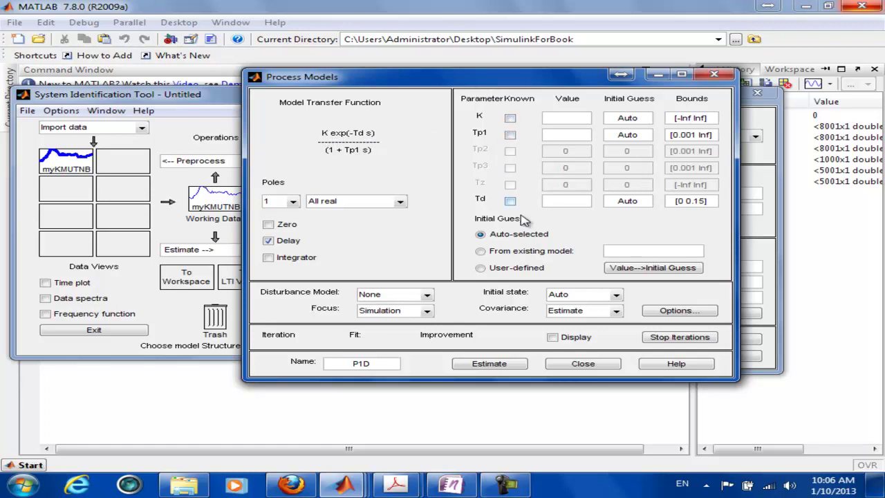
click(572, 201)
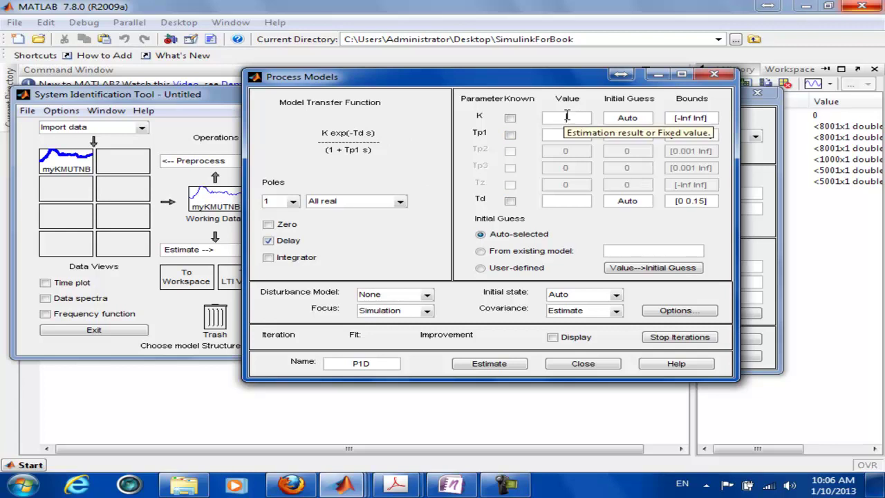
drag(711, 116, 670, 117)
click(681, 118)
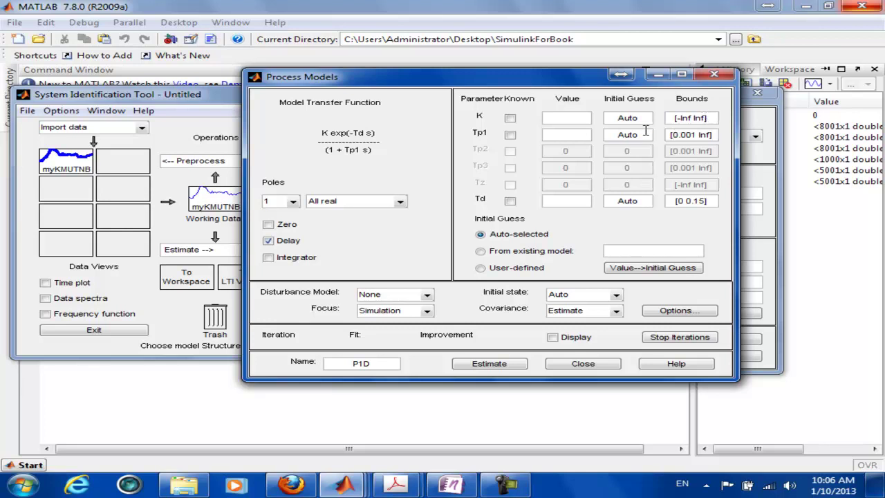
drag(713, 118, 687, 118)
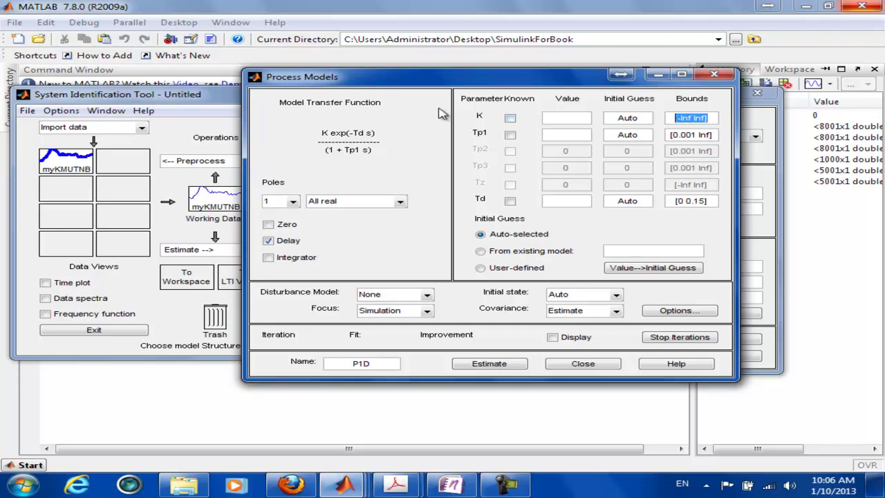
Remove the delay from the process model and try two poles before restoring a single real pole
drag(389, 82, 369, 59)
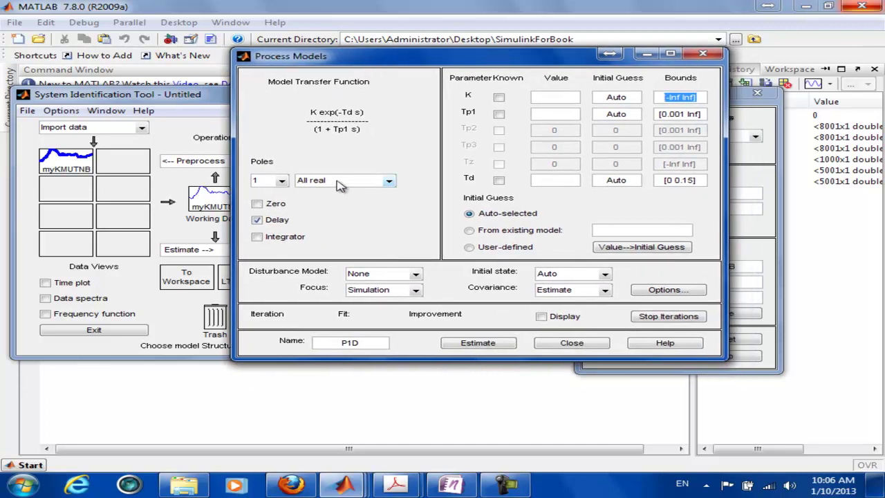
click(280, 220)
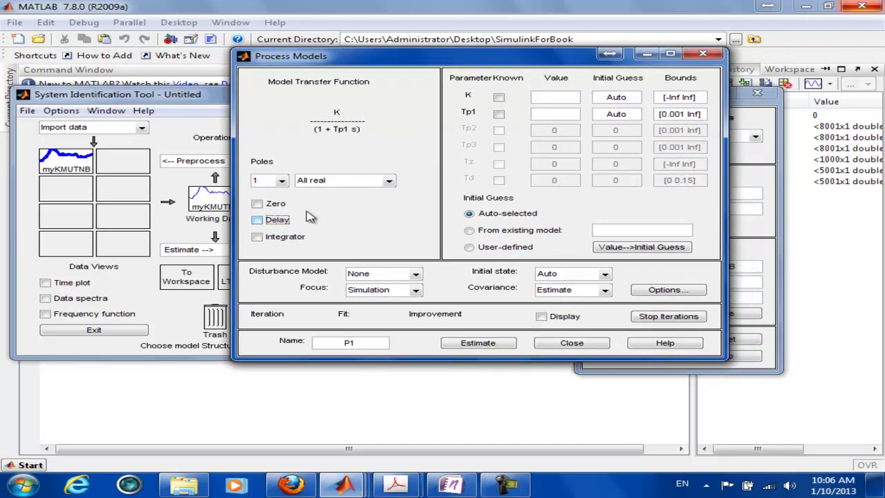
click(282, 181)
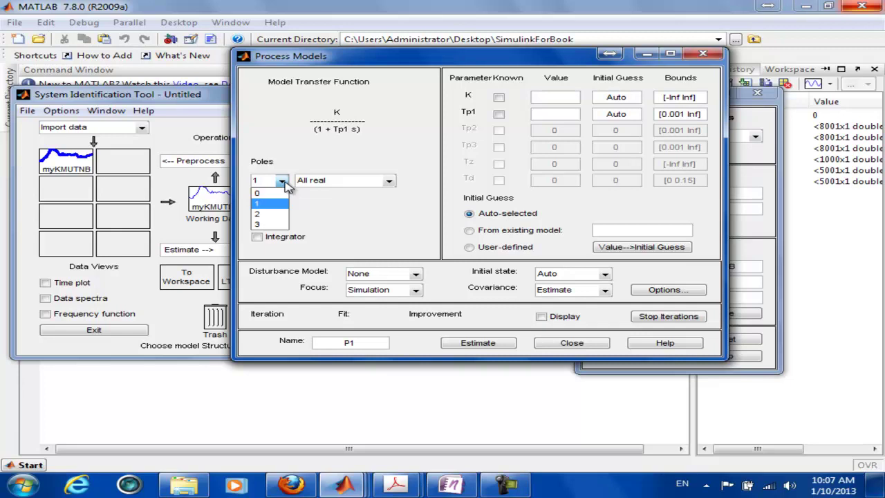
click(283, 214)
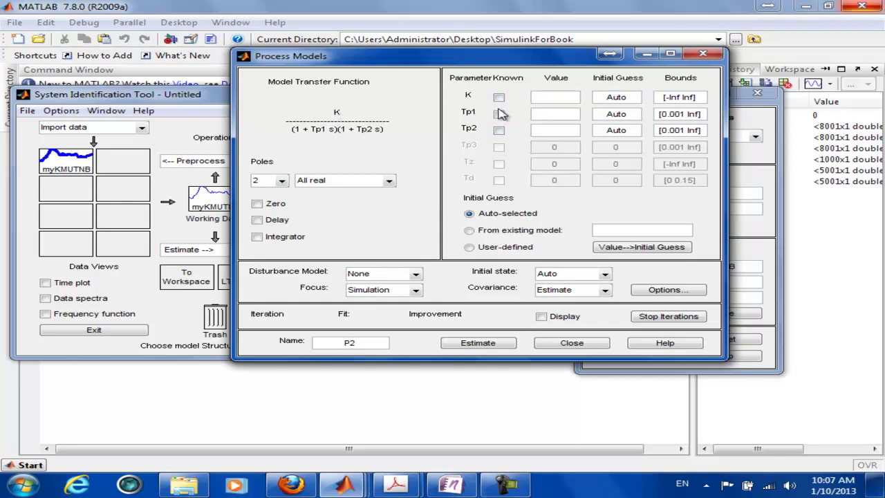
click(281, 182)
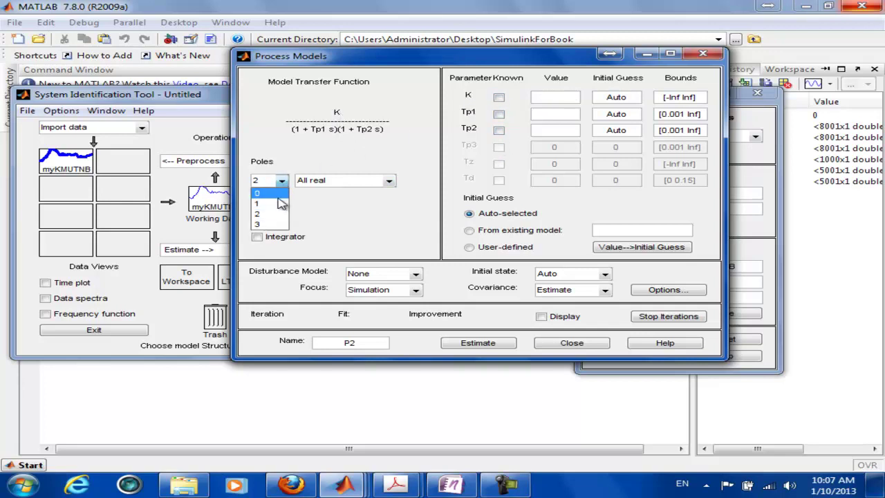
click(280, 205)
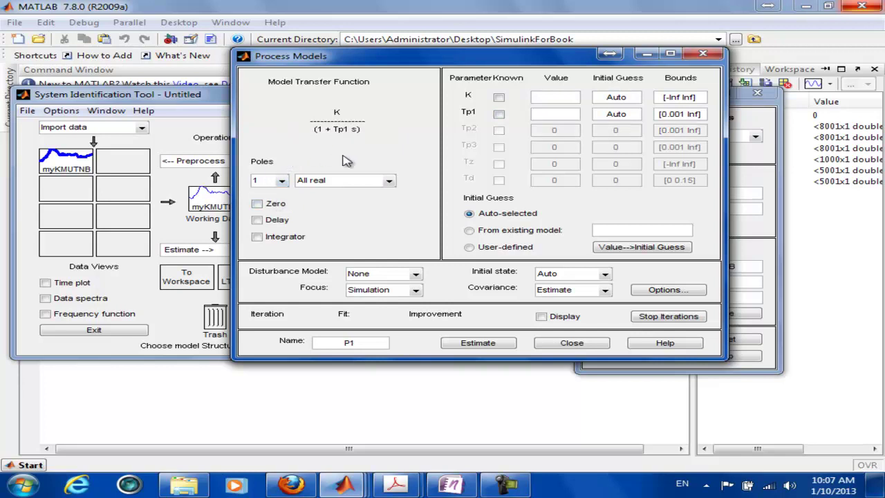
Name the one-pole process model P1_KMUTNB and estimate it from the working data
drag(527, 57, 509, 47)
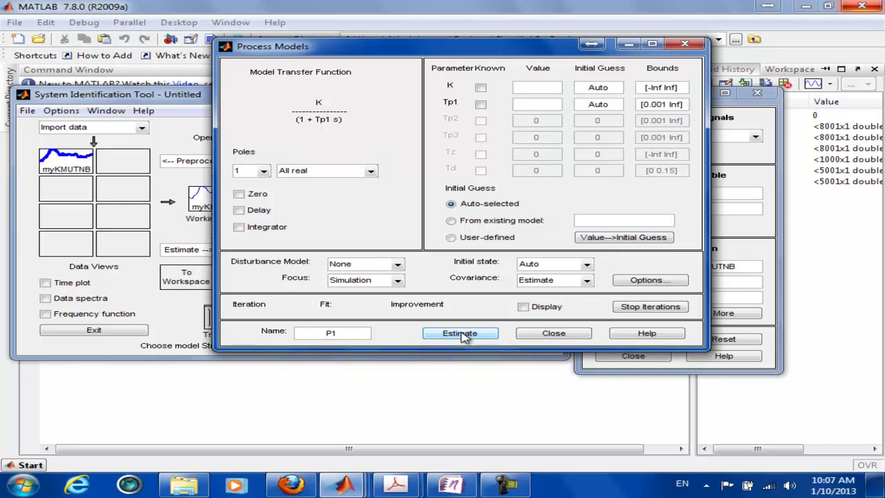
drag(342, 333, 317, 326)
click(347, 334)
text(KMUTNB)
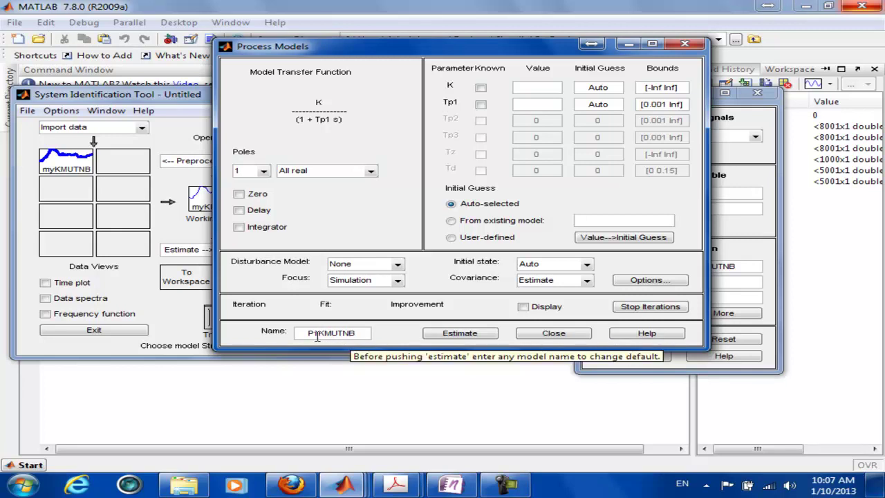
double_click(318, 333)
click(319, 334)
text(_)
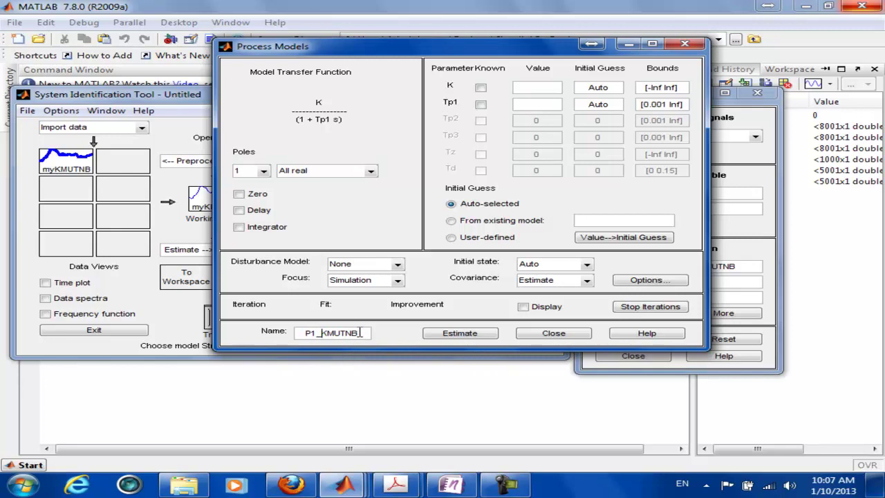
drag(360, 335, 282, 337)
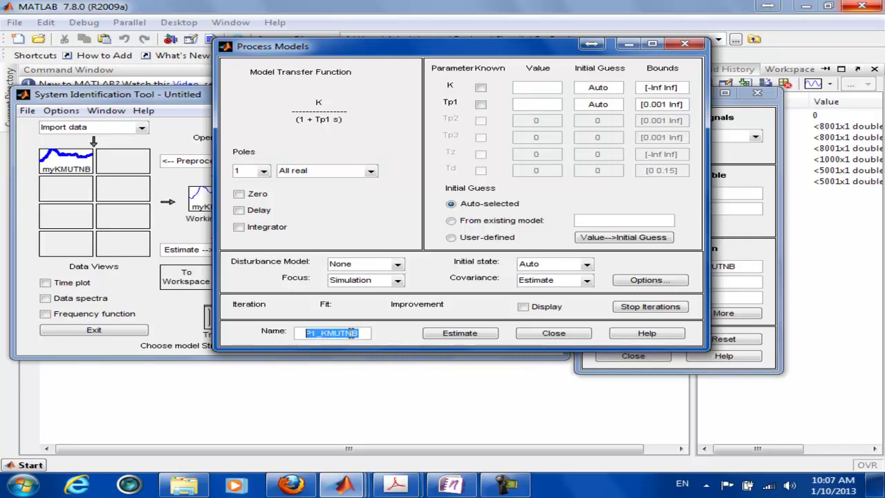
click(478, 335)
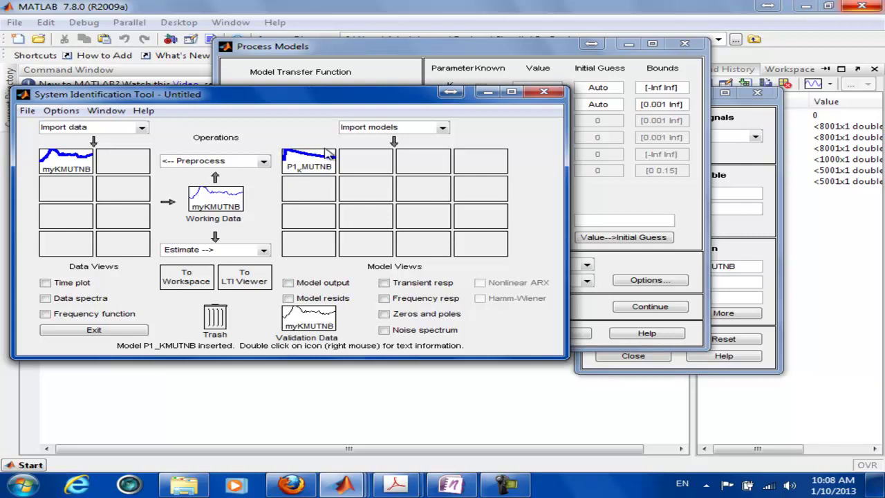
Open the data/model info of P1_KMUTNB, review its transfer function and estimated parameters, and close it
drag(363, 94, 424, 75)
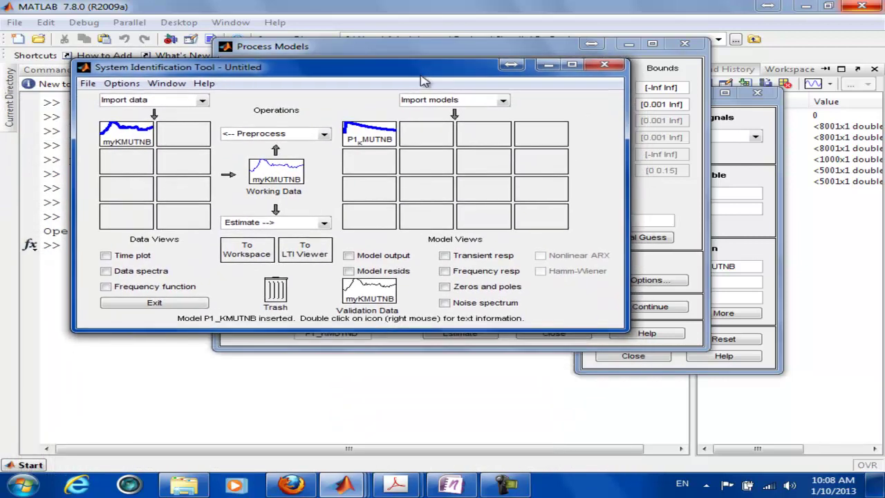
right_click(379, 139)
drag(772, 137, 598, 93)
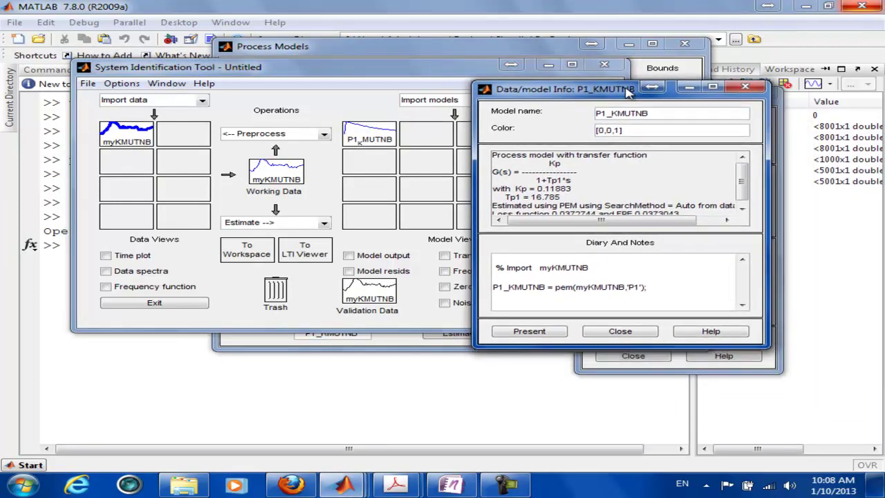
click(747, 89)
right_click(399, 139)
drag(738, 147, 573, 76)
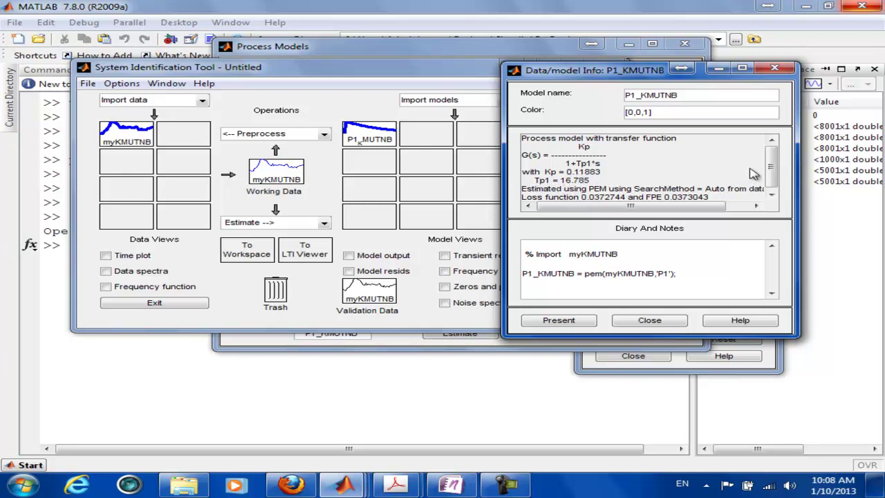
drag(772, 168, 772, 178)
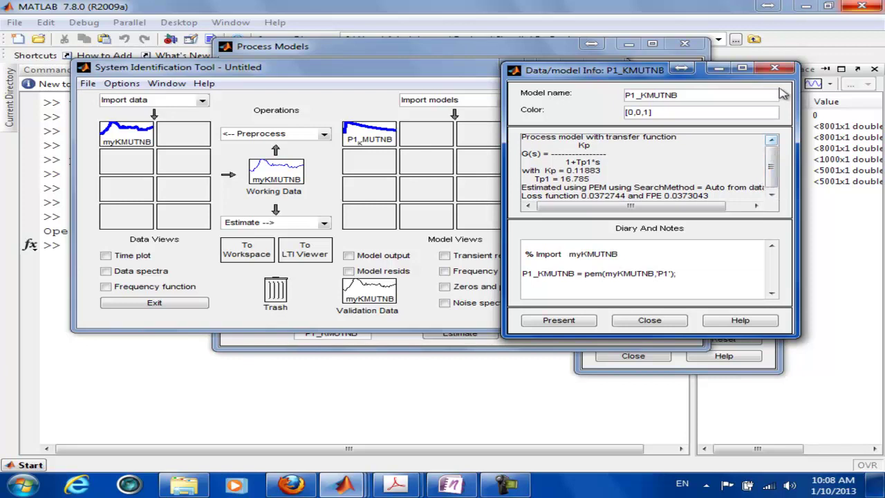
click(774, 68)
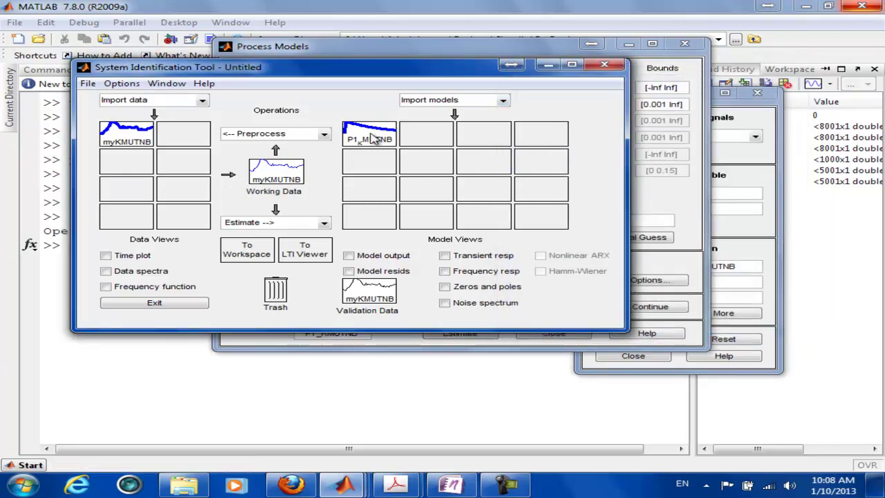
Display the model output plot comparing P1_KMUTNB with the measured output, and close it
click(349, 256)
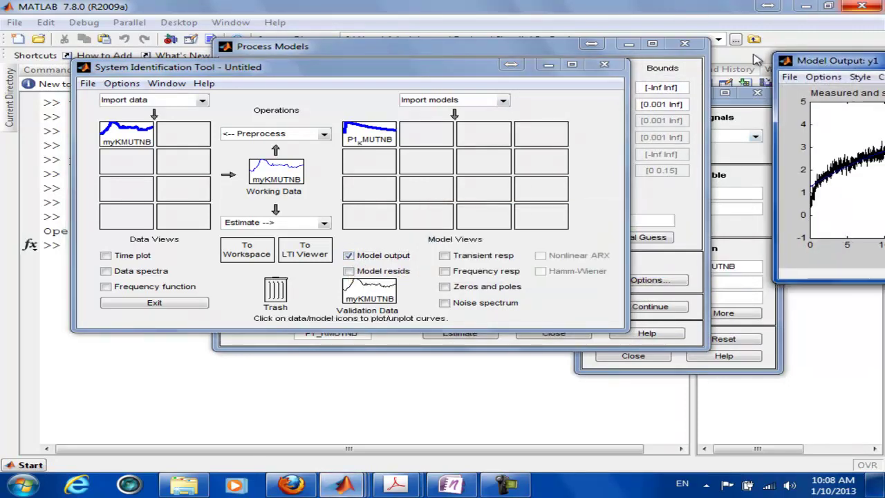
drag(803, 26, 448, 27)
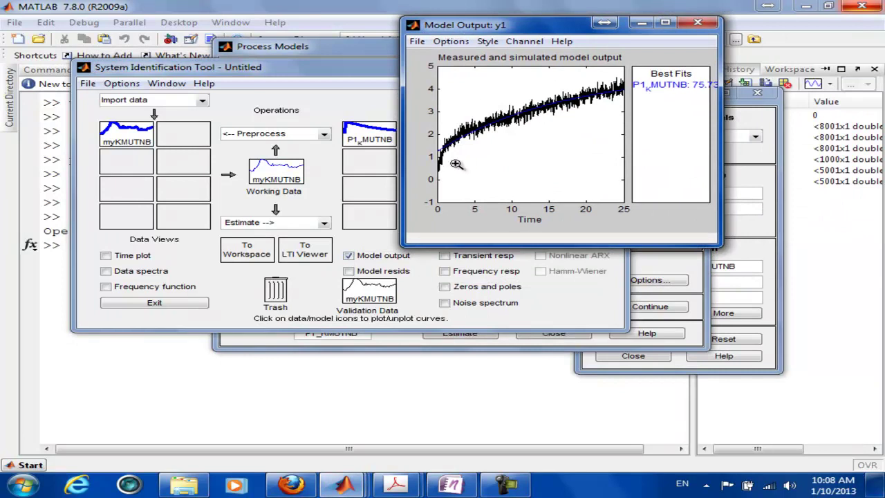
click(710, 25)
Reopen the model output plot with P1_KMUTNB selected, enlarge it to full screen to examine the fit, and close it
click(389, 140)
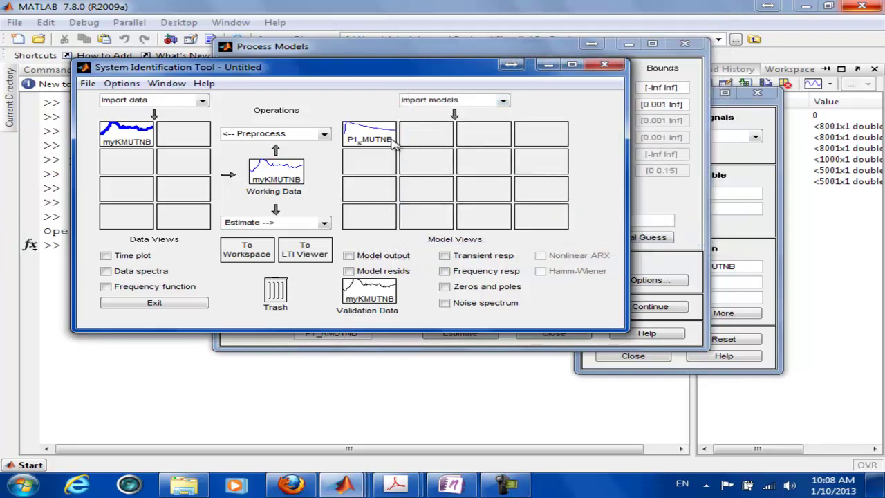
click(382, 138)
click(366, 139)
click(382, 146)
click(356, 257)
drag(802, 9, 338, 9)
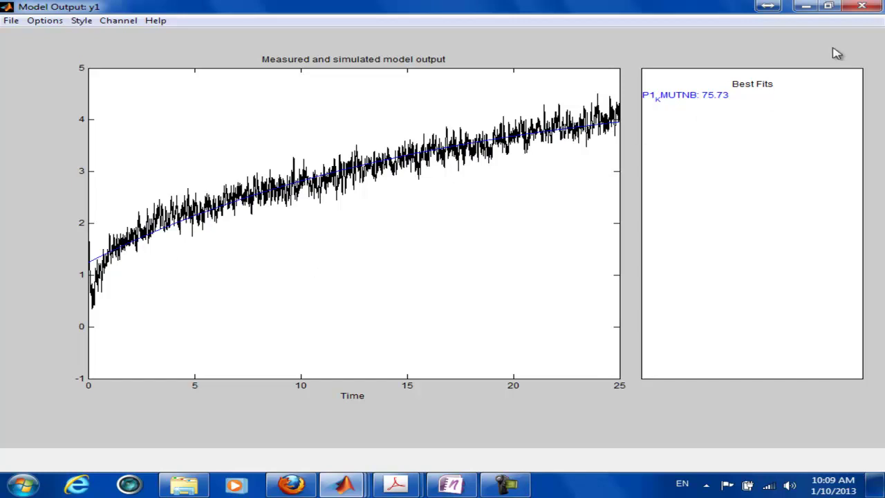
click(874, 8)
Return to the Process Models dialog and set the model structure to two real poles
drag(467, 83, 482, 196)
drag(520, 51, 589, 40)
drag(268, 200, 237, 198)
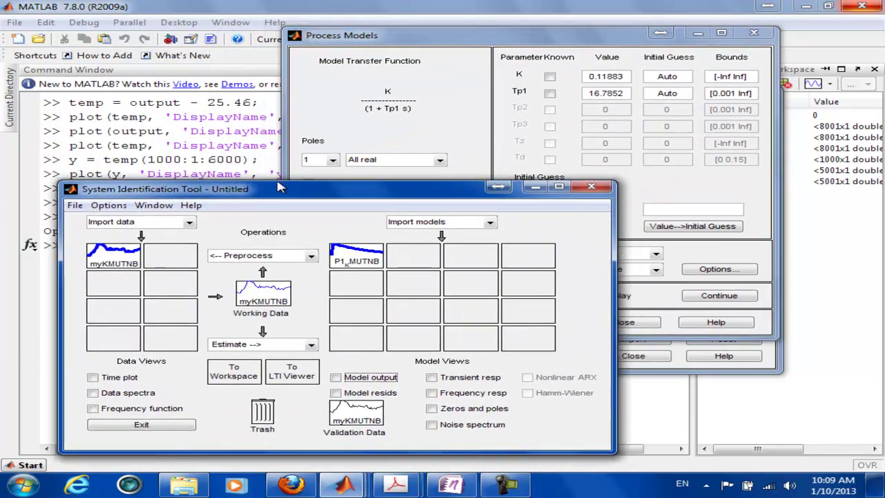
click(439, 109)
click(331, 161)
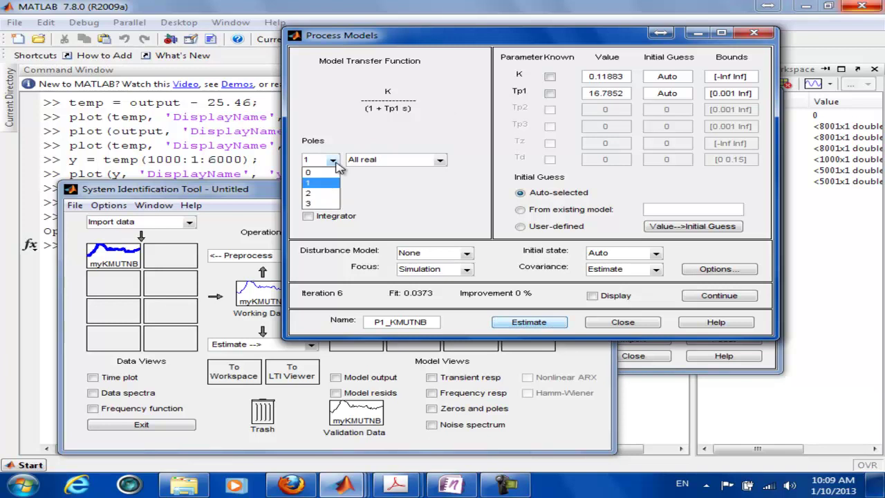
click(320, 193)
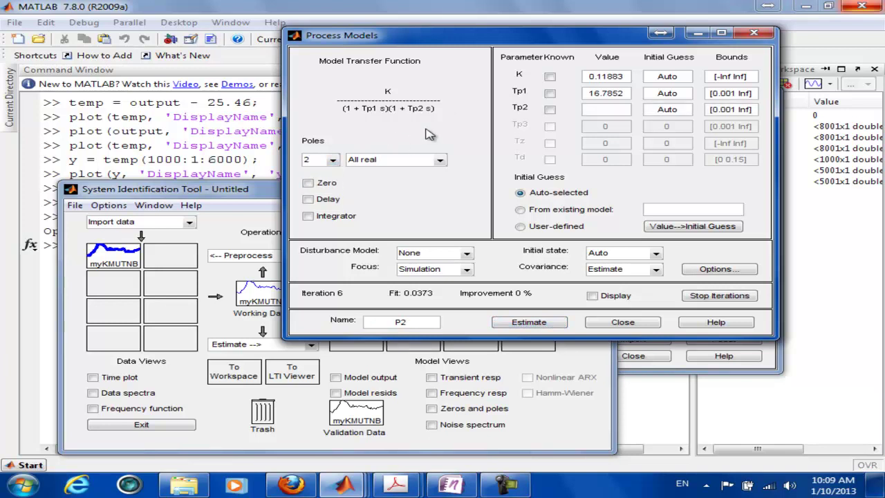
Arrange the Process Models and System Identification Tool windows side by side and add an integrator to the two-pole model
drag(486, 41, 558, 39)
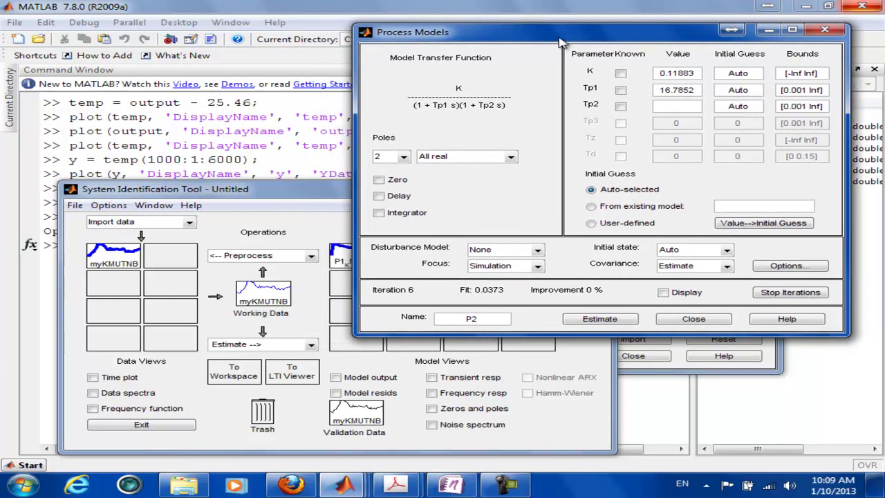
drag(325, 189, 273, 142)
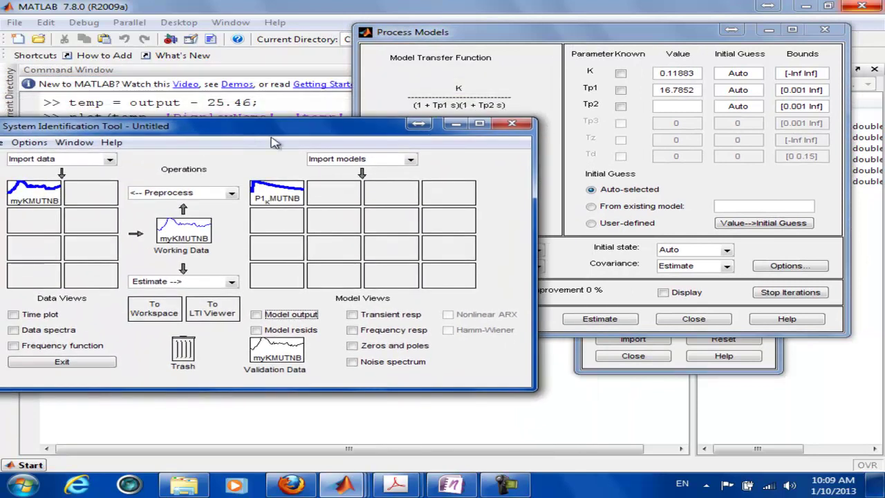
click(622, 37)
drag(563, 41, 596, 55)
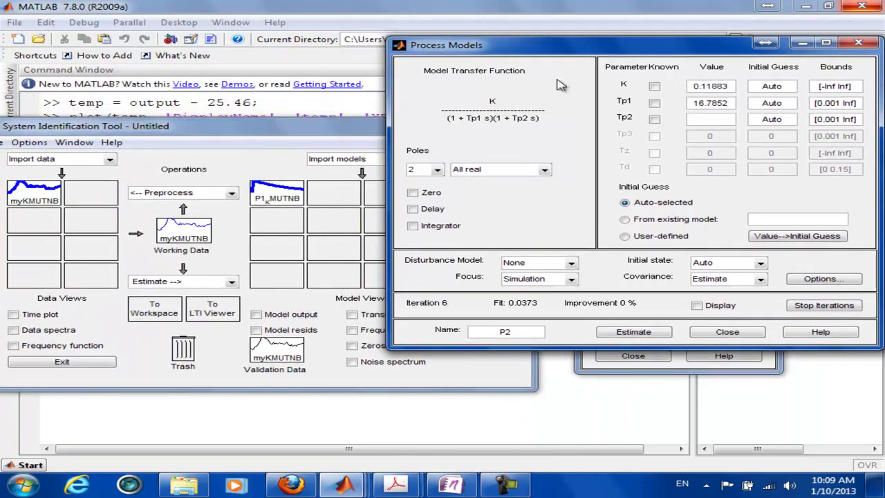
click(441, 226)
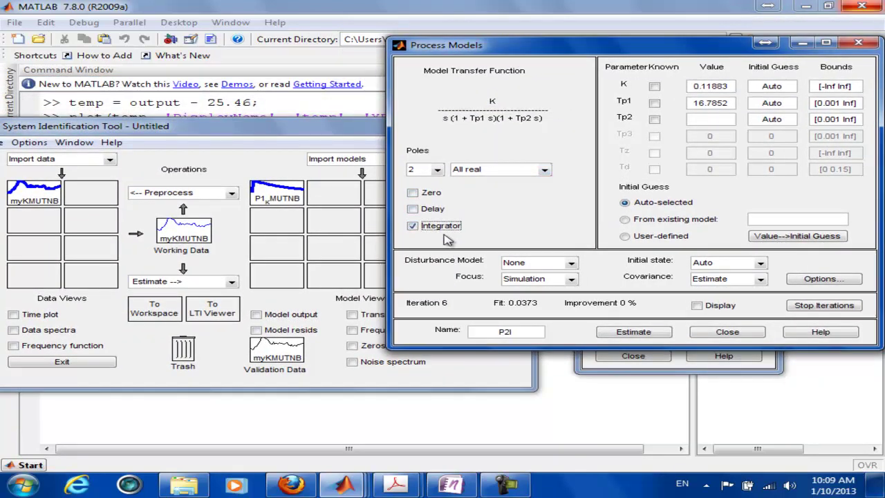
drag(560, 53, 477, 45)
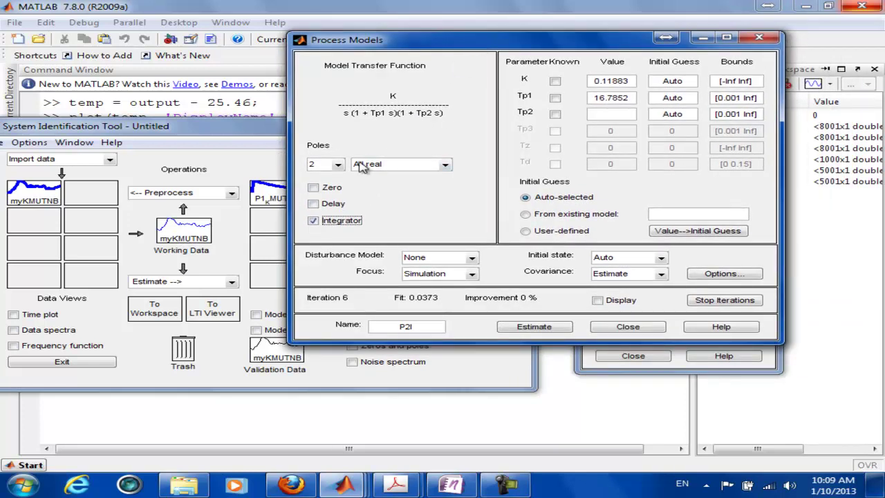
Remove the integrator from the two-pole process model, name it 2POLEs, and estimate it
click(338, 223)
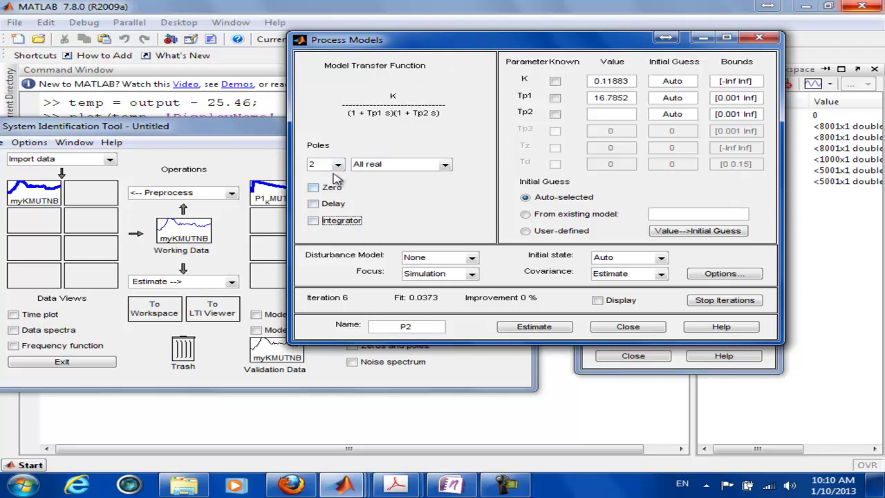
click(412, 326)
drag(428, 328, 377, 323)
key(BackSpace)
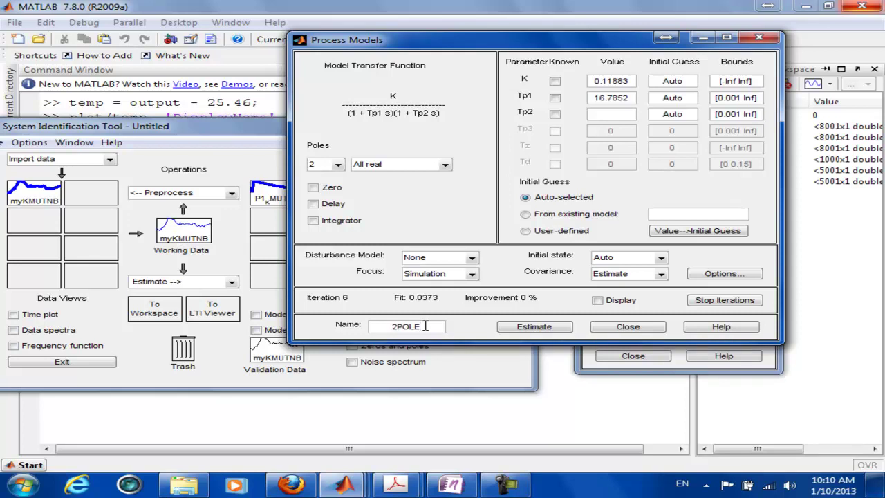
click(556, 329)
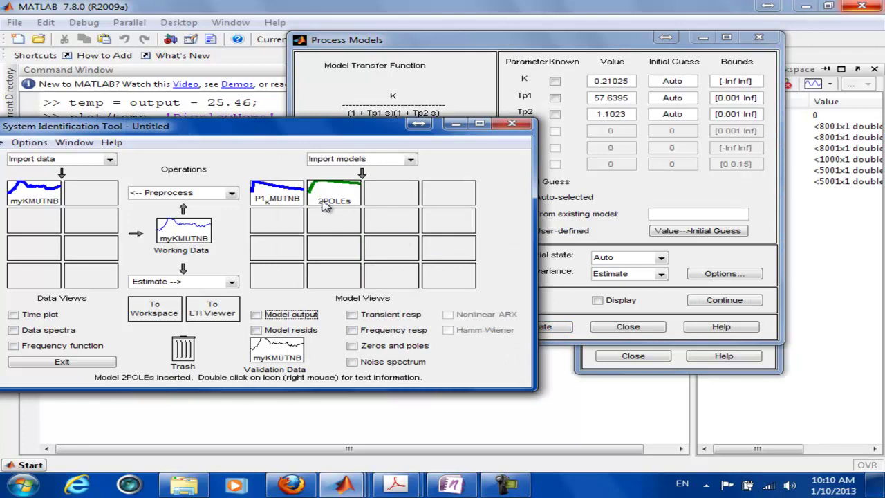
Exclude P1_KMUTNB from the plots, show the 2POLEs model output full screen to examine its fit, and close it
click(285, 199)
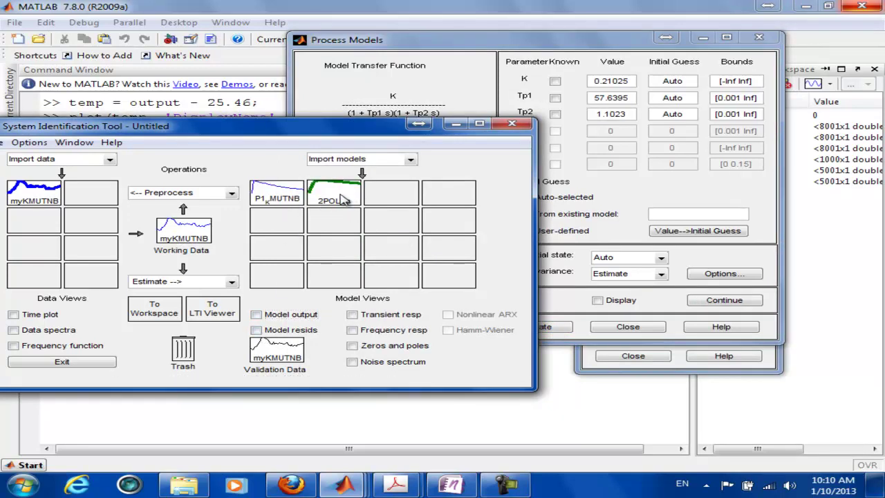
click(286, 316)
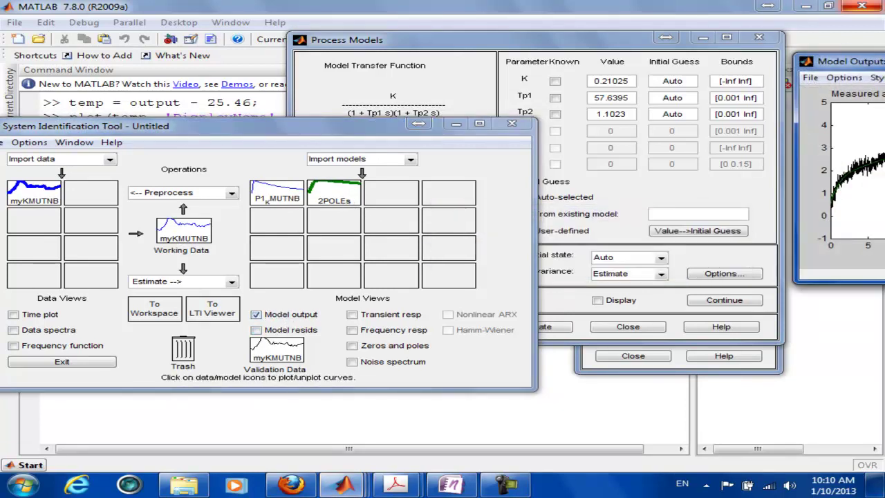
double_click(846, 60)
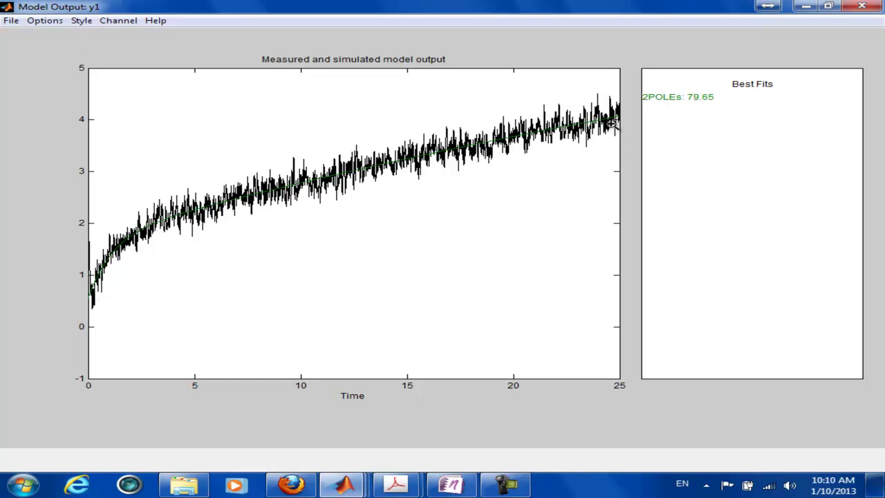
click(856, 13)
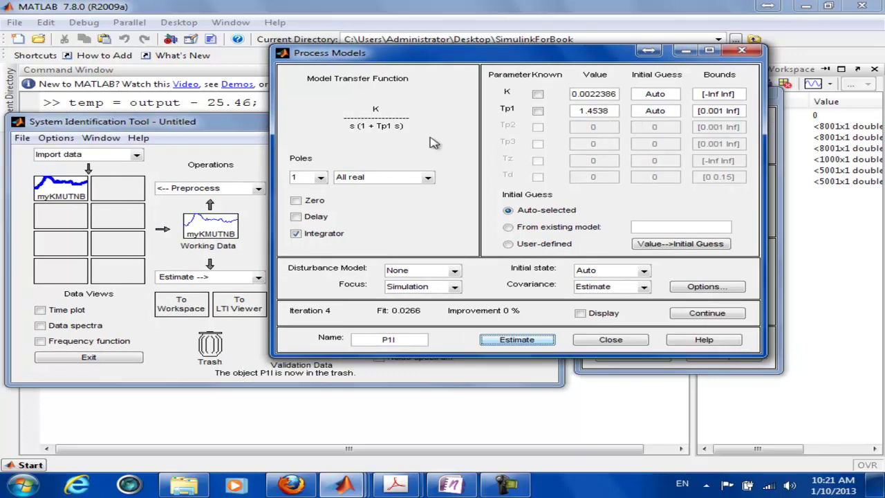
Move the Process Models window aside and try to bring up the time plot of the myKMUTNB data
click(316, 233)
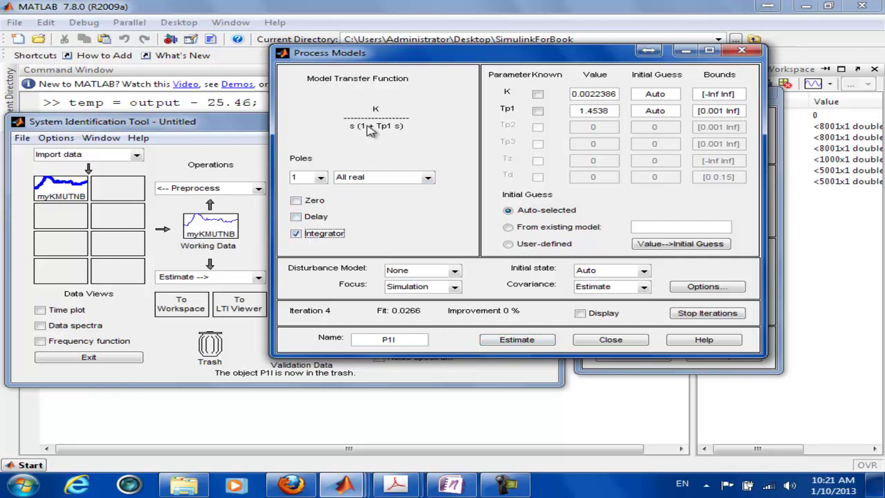
drag(431, 60, 494, 70)
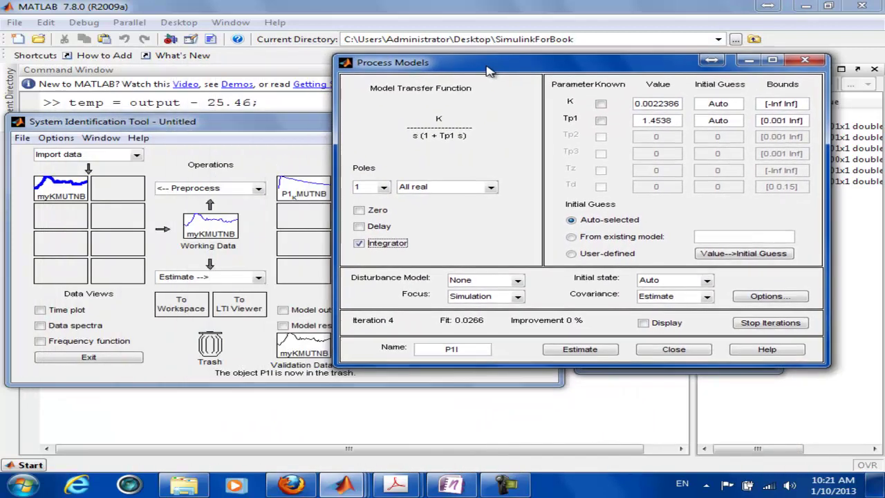
click(40, 310)
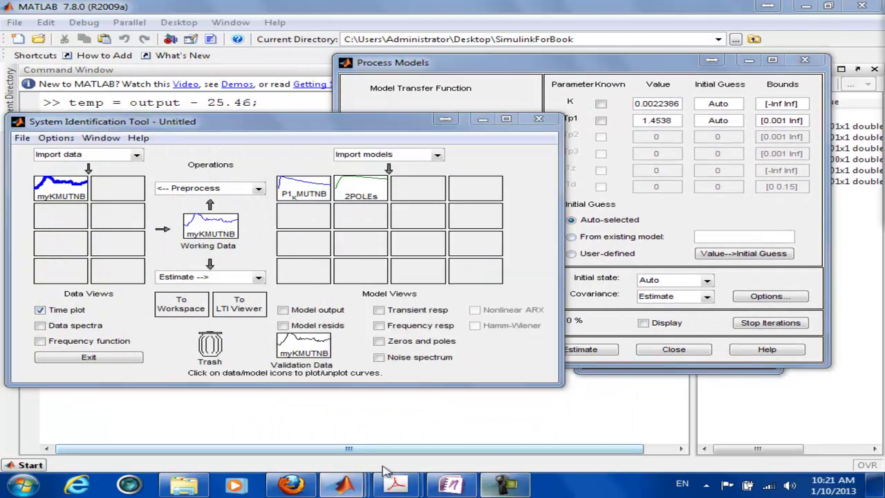
click(343, 484)
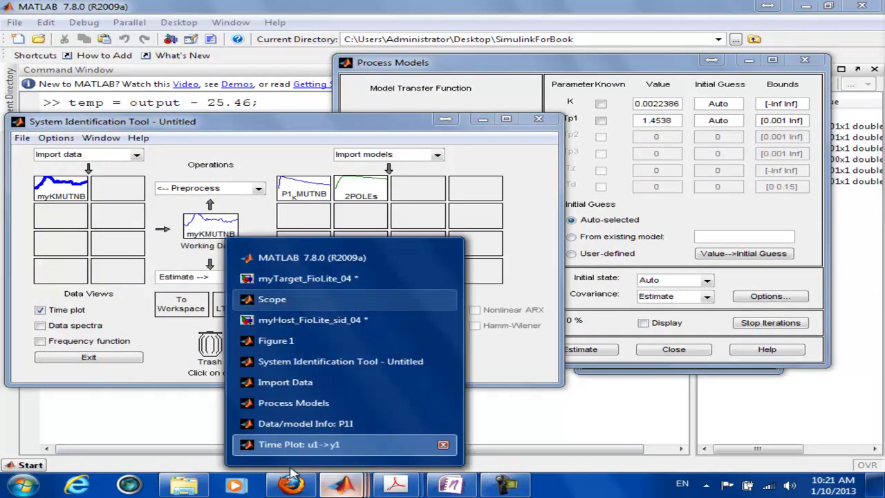
click(341, 486)
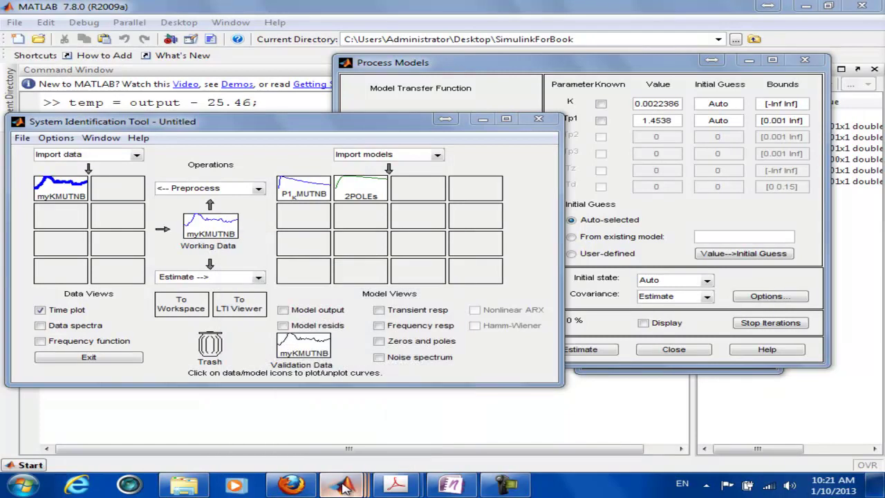
click(342, 486)
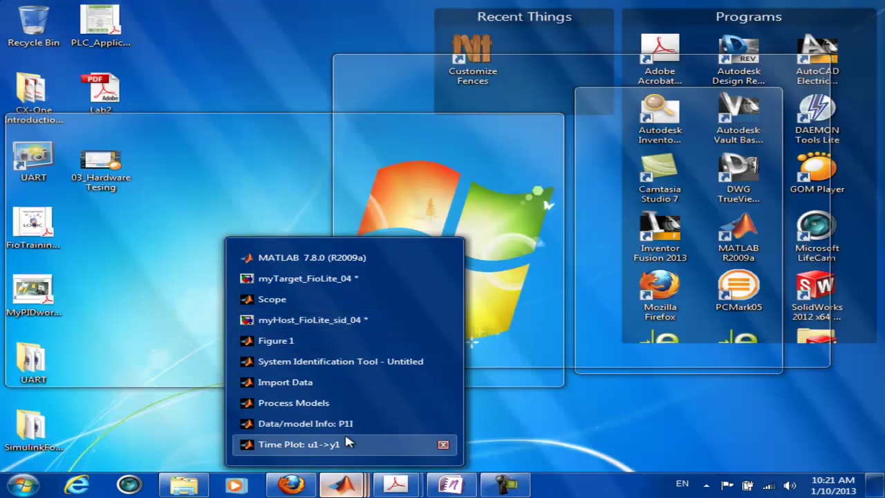
click(347, 442)
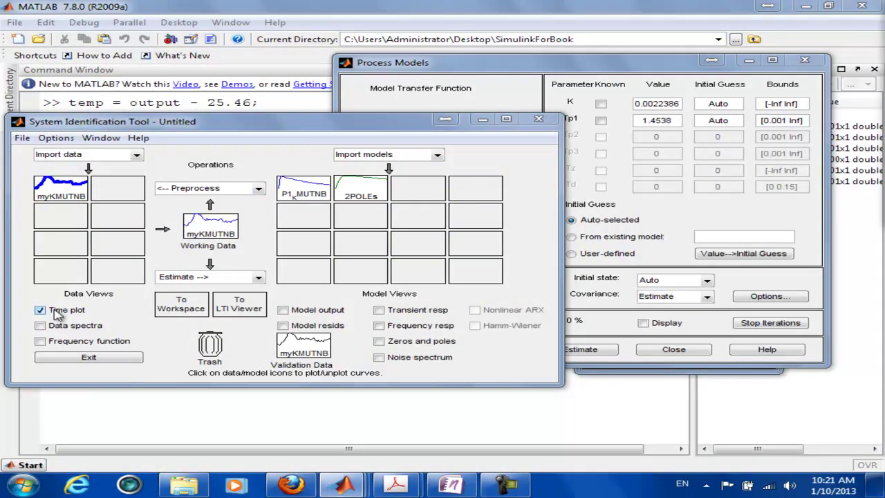
click(77, 311)
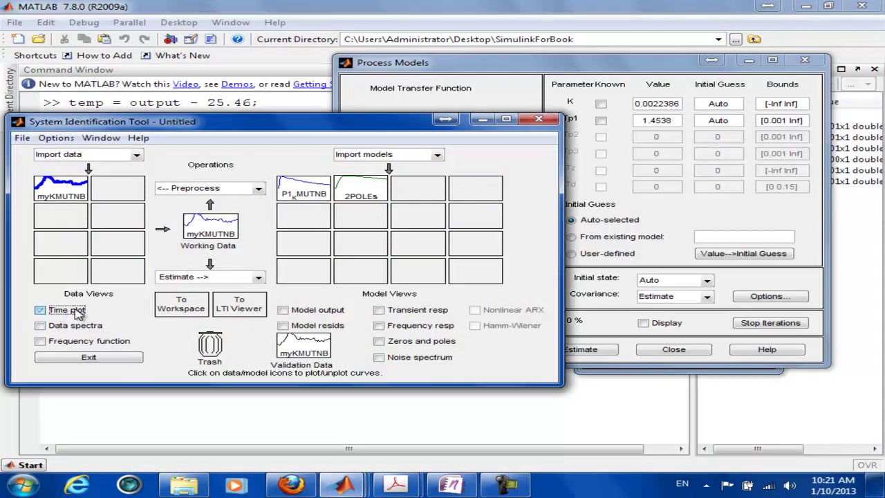
click(77, 311)
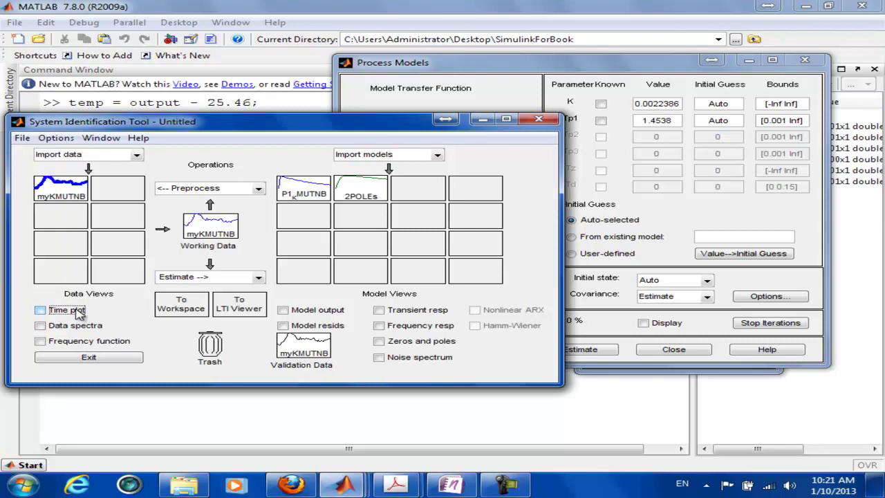
click(76, 311)
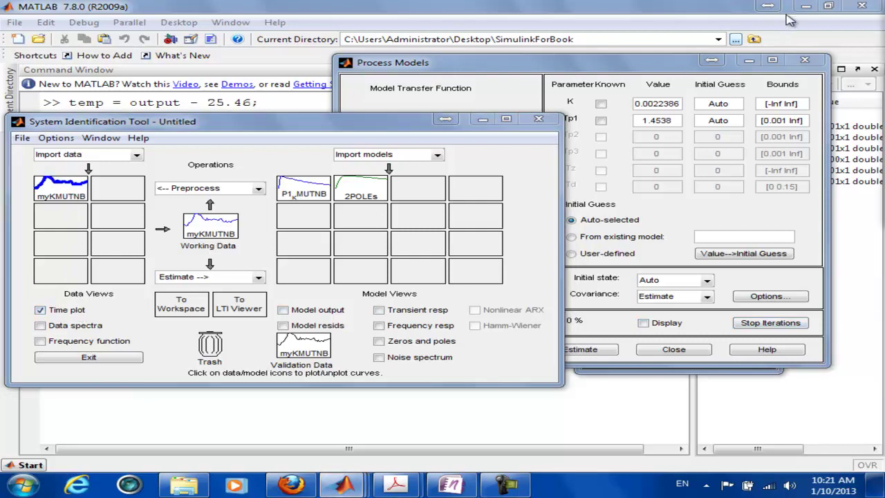
Minimize the main MATLAB window, bring up Figure 1 while looking for the time plot, and return to the main window
click(805, 5)
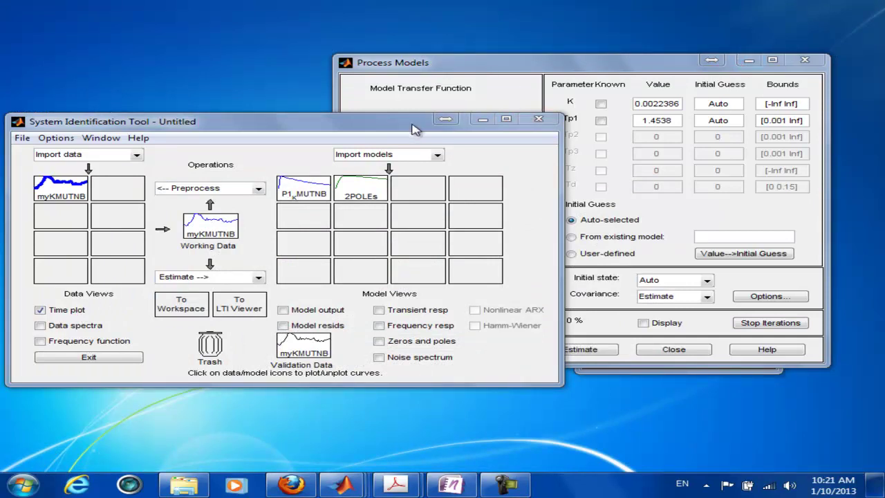
drag(412, 125, 450, 96)
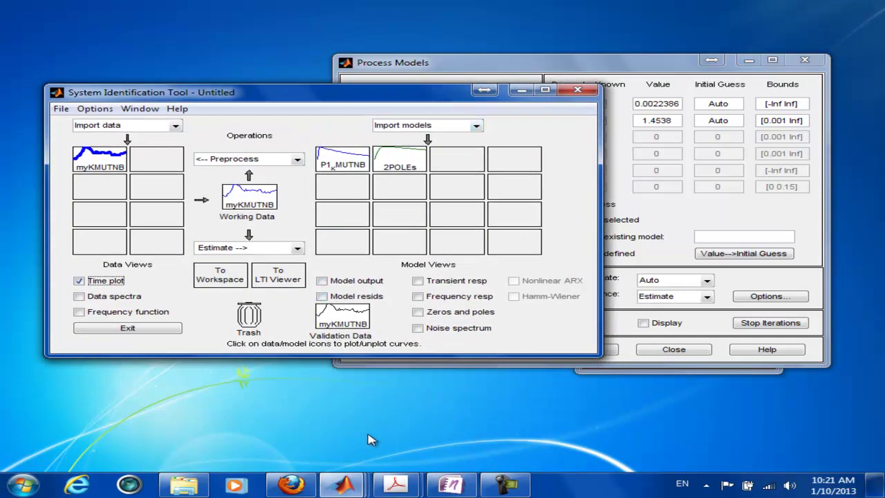
click(343, 484)
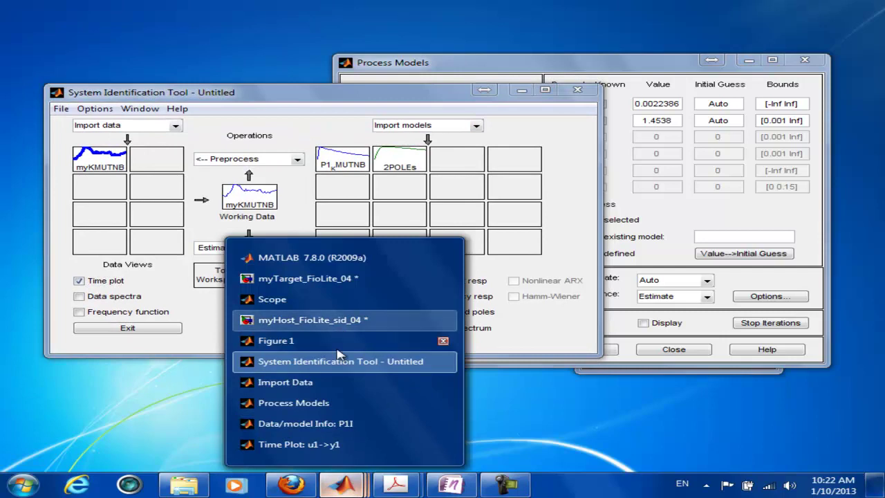
click(310, 340)
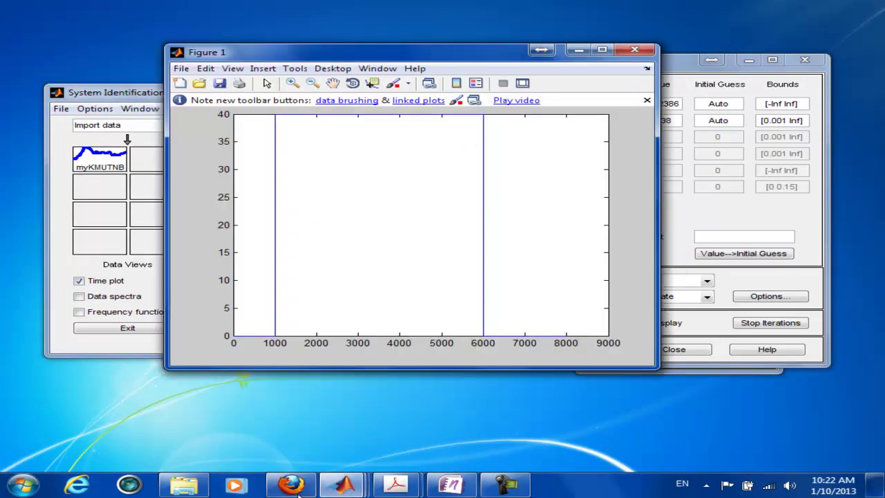
click(343, 484)
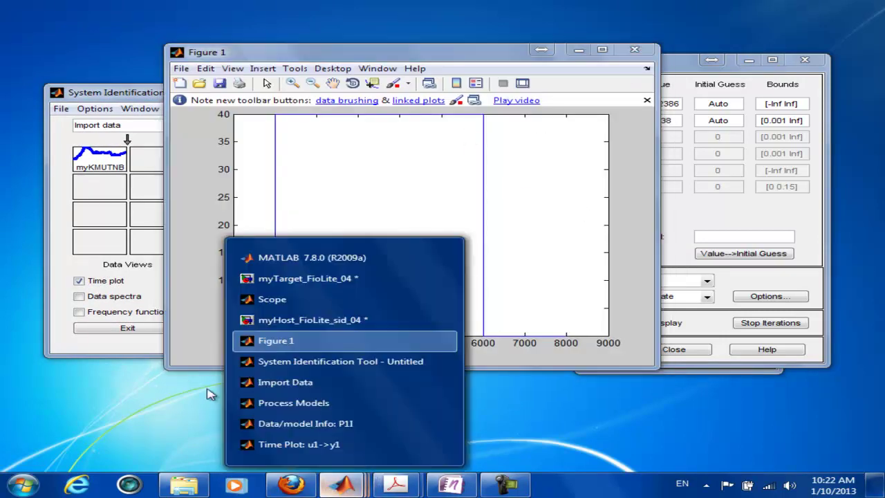
click(308, 260)
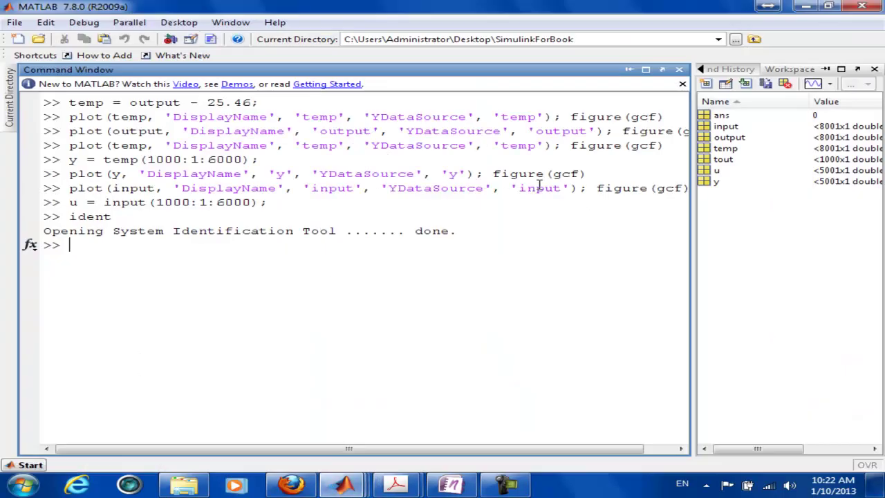
Plot the workspace variable y to examine the measured temperature response, and minimize the figure
right_click(719, 183)
click(775, 312)
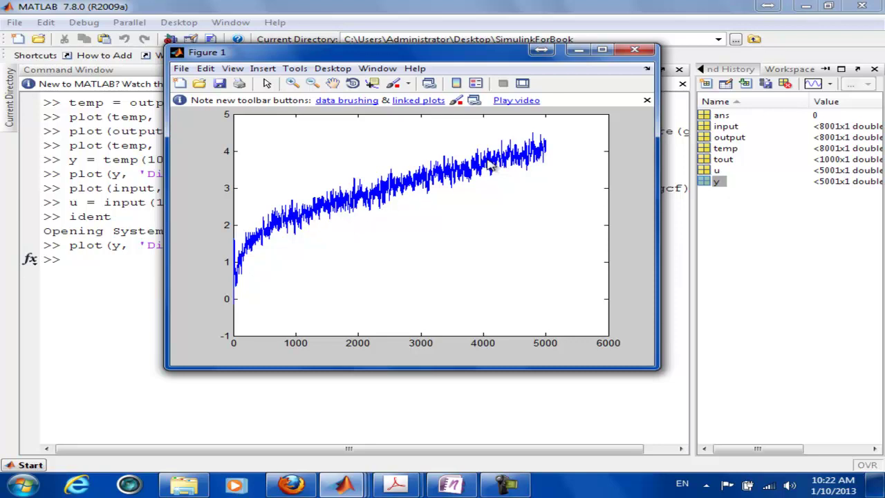
drag(522, 54, 524, 65)
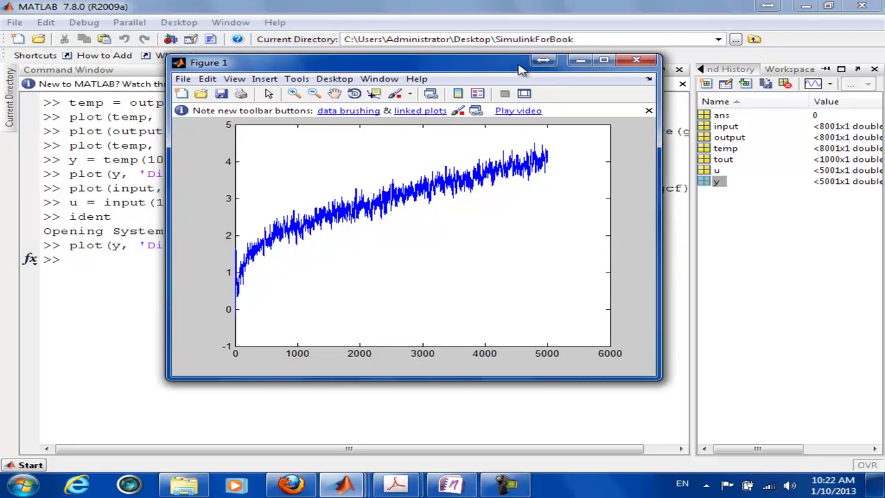
click(580, 61)
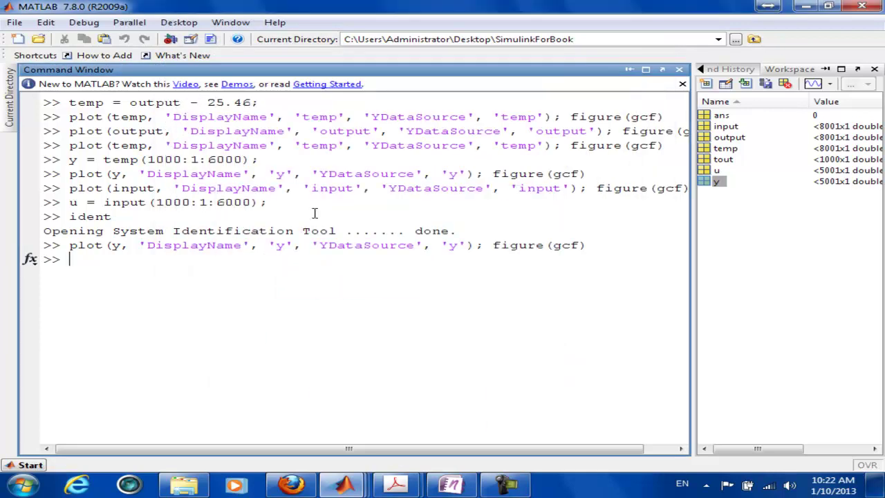
Bring up the Data/model Info window for P1I and return to the main MATLAB window
click(343, 484)
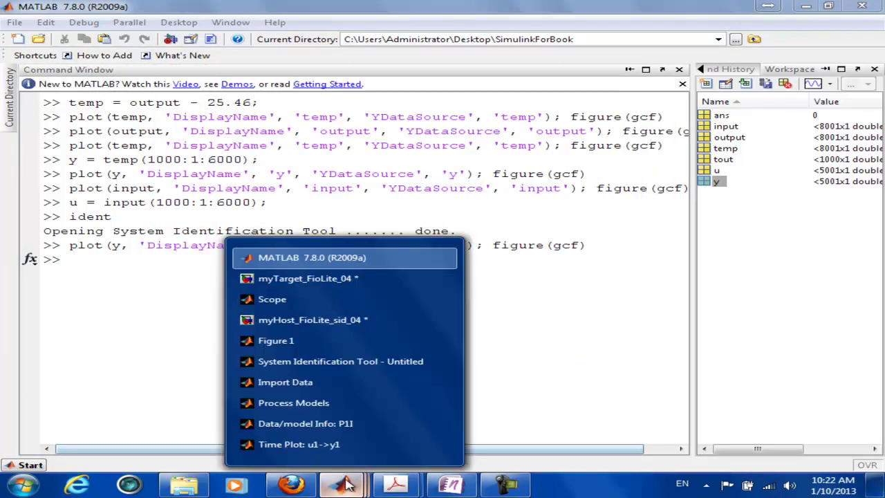
mouse_move(343, 484)
click(304, 423)
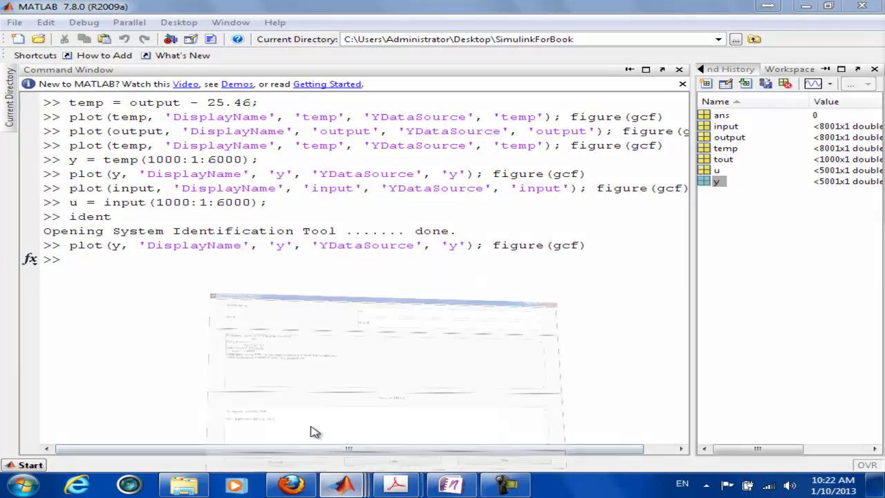
click(340, 483)
click(325, 256)
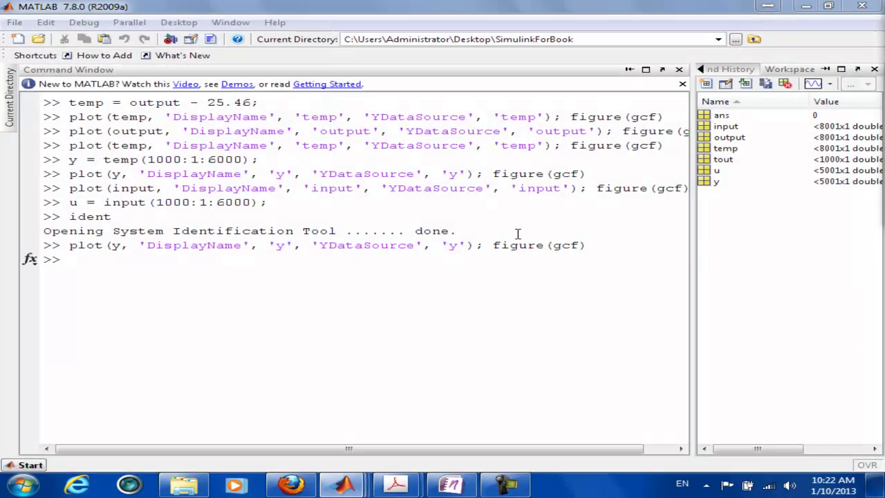
Return to the Process Models dialog, name the one-pole model with integrator P1_with_integrator, and estimate it
click(343, 483)
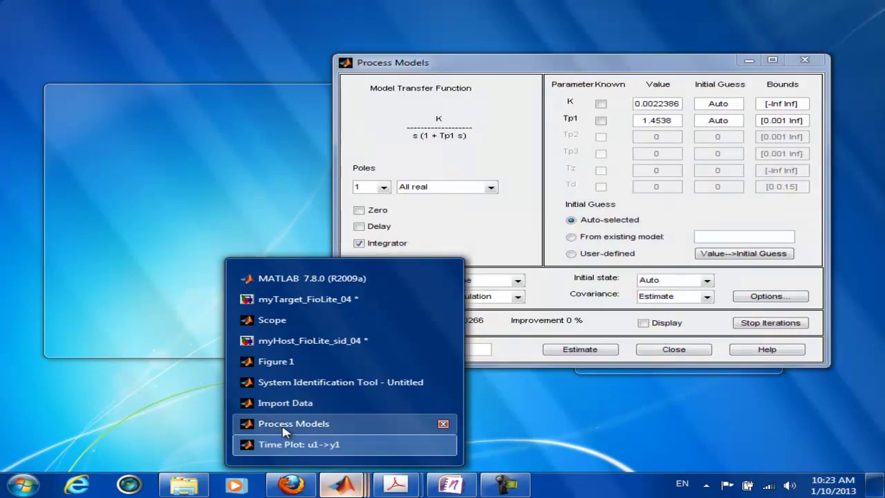
click(285, 427)
click(387, 243)
click(387, 244)
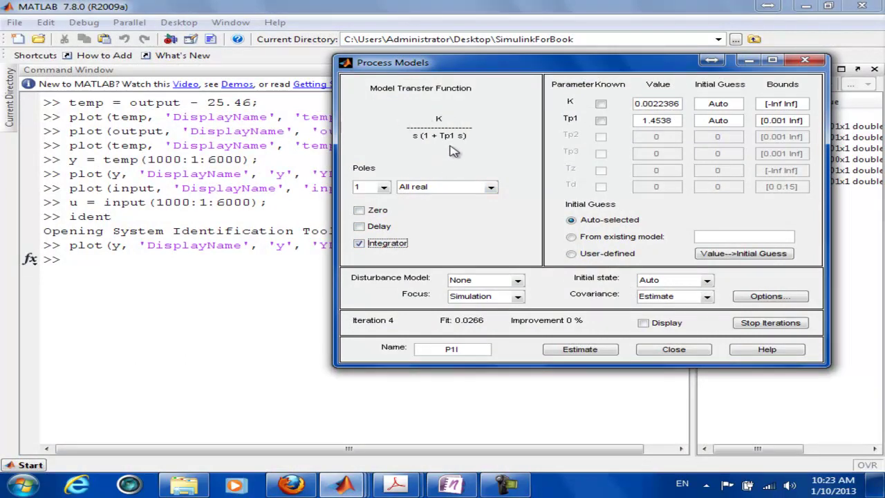
drag(554, 65, 479, 32)
click(386, 315)
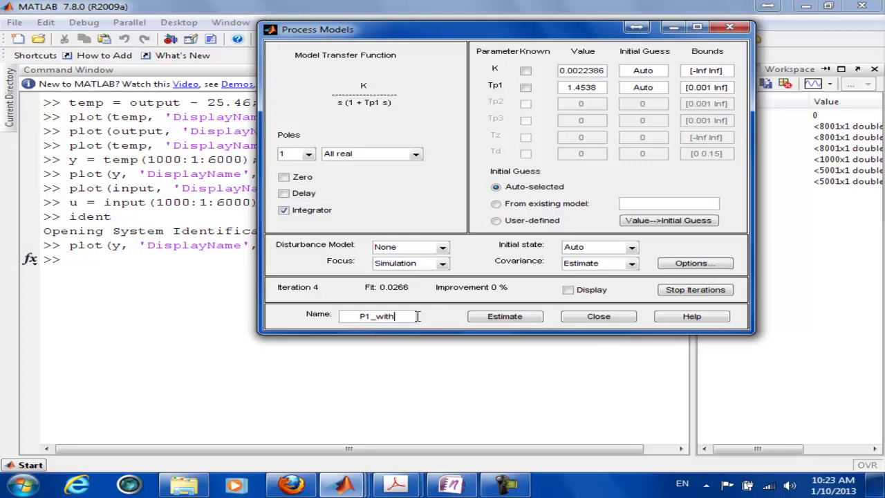
text(_with_integratoe)
key(BackSpace)
click(505, 316)
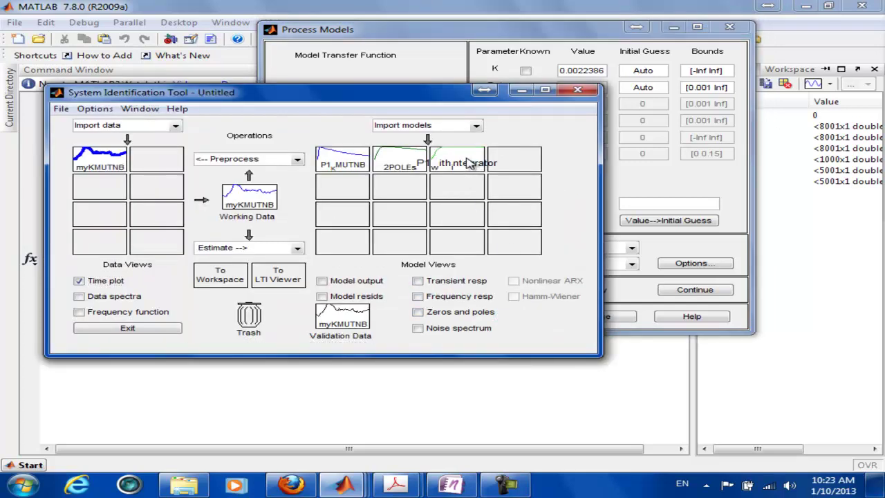
Display the model output of P1_with_integrator and move the plot window fully into view
click(370, 287)
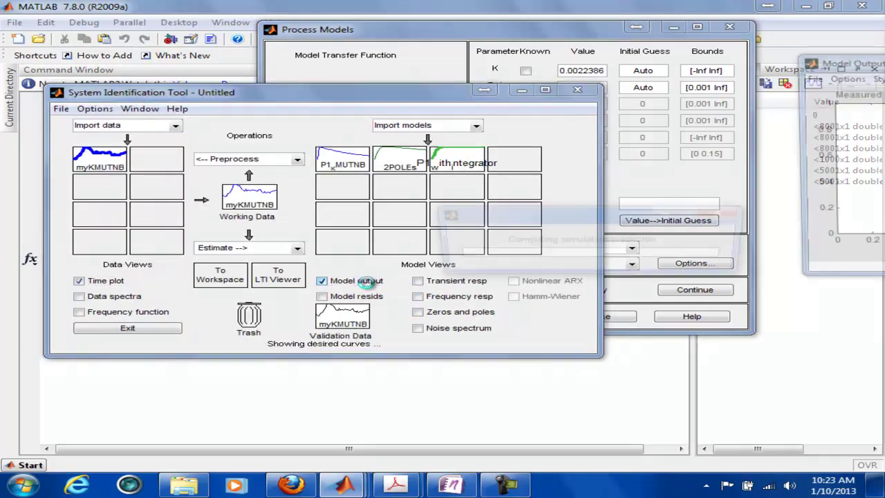
drag(812, 60, 243, 41)
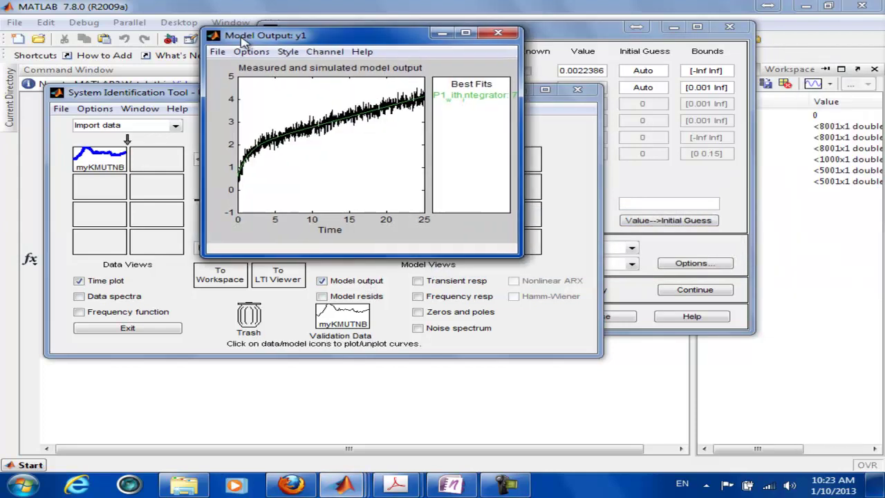
Maximize the Model Output plot to examine the fit of P1_with_integrator
click(465, 32)
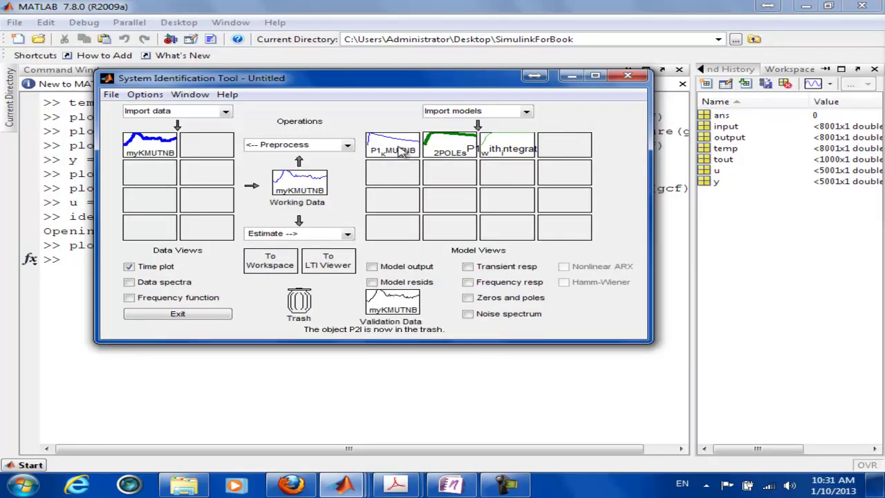
Open the Data/model Info for P1_KMUTNB, review its transfer function and parameters, and close it
click(400, 152)
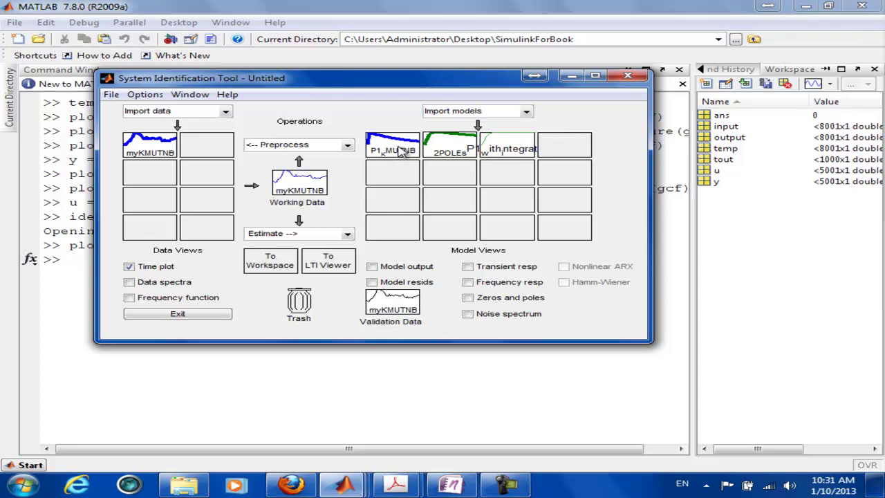
double_click(408, 154)
drag(750, 156, 631, 148)
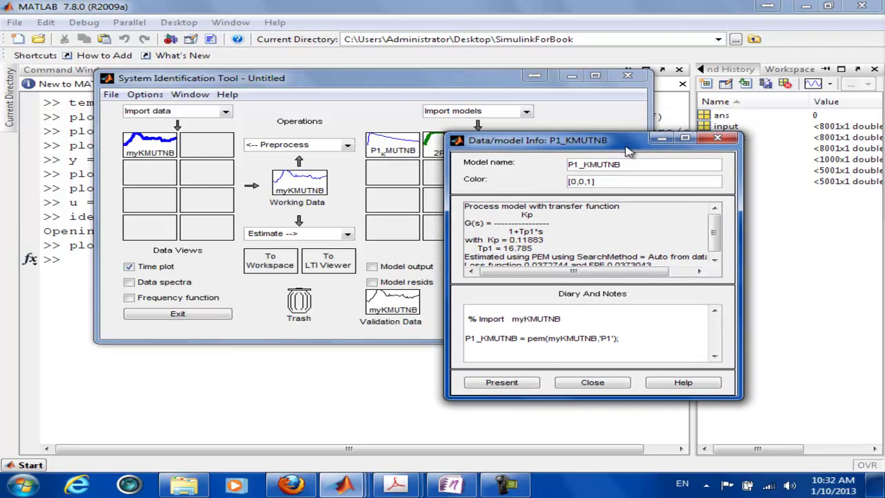
drag(716, 238, 719, 244)
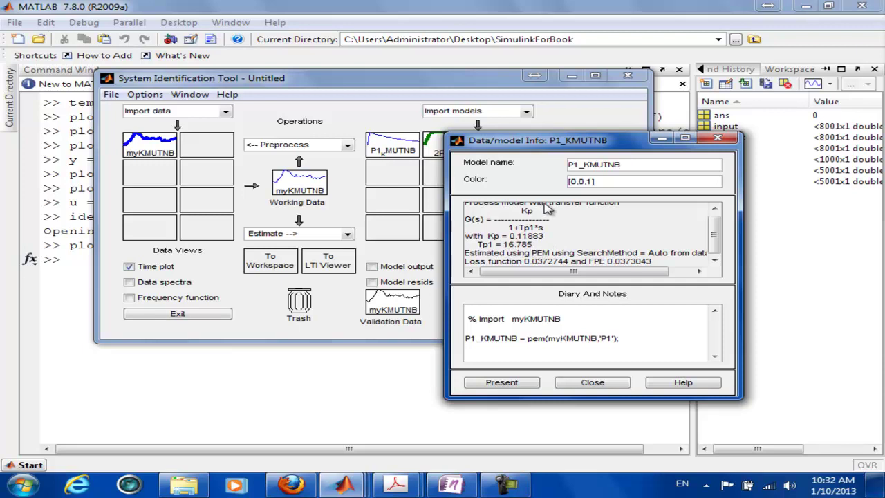
drag(713, 222, 724, 242)
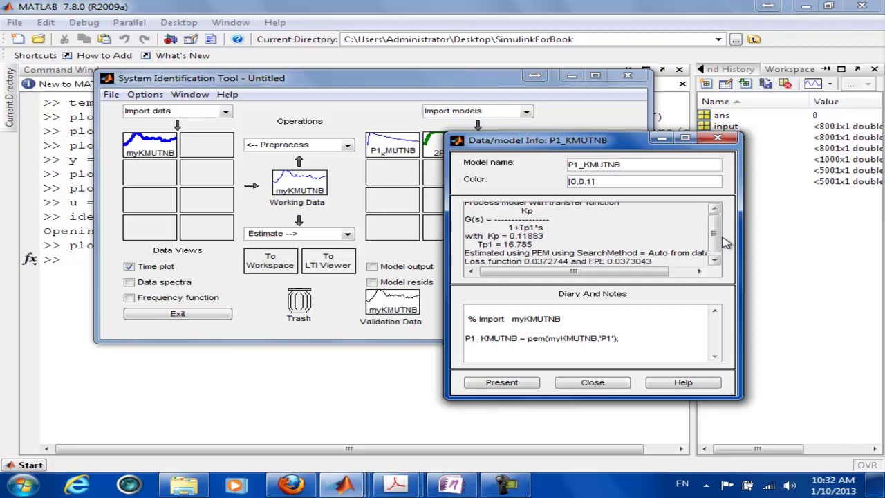
click(717, 139)
Open the Data/model Info for 2POLEs, review its two-pole transfer function, and close it
right_click(451, 147)
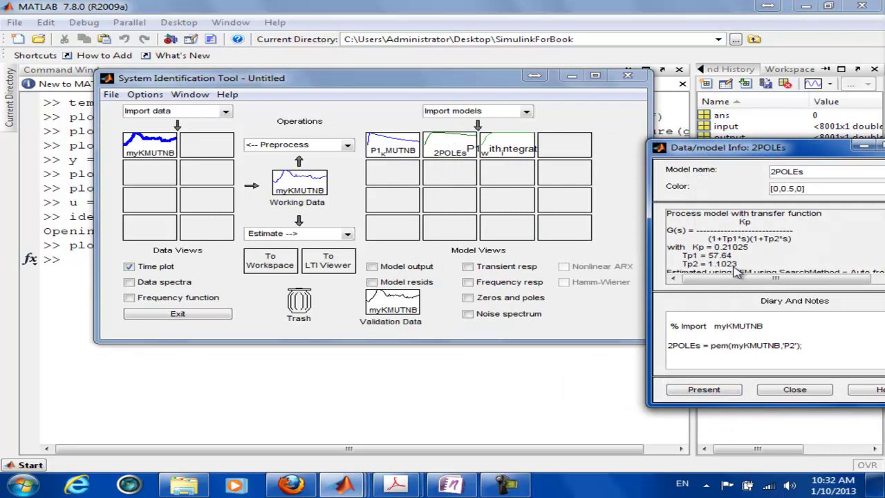
drag(767, 148, 530, 117)
click(683, 114)
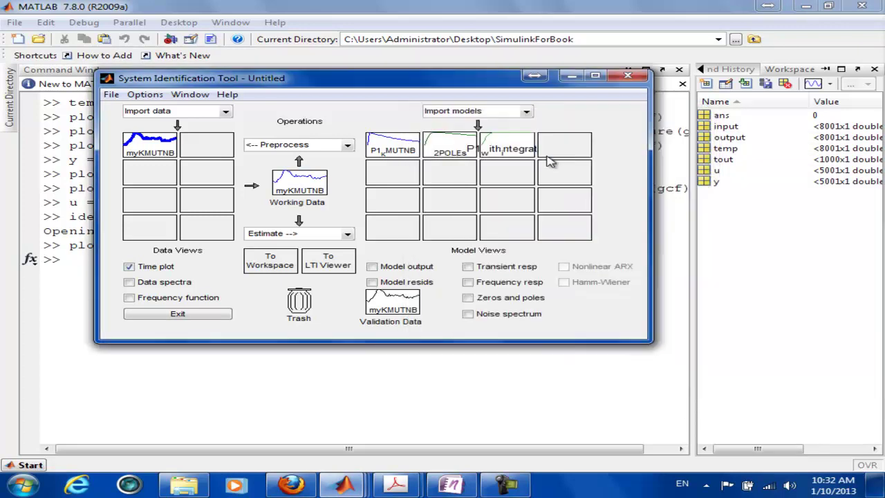
Open the Data/model Info for P1_with_integrator, move it clear to read its transfer function, and close it
right_click(511, 147)
drag(724, 149, 384, 92)
drag(455, 96, 515, 98)
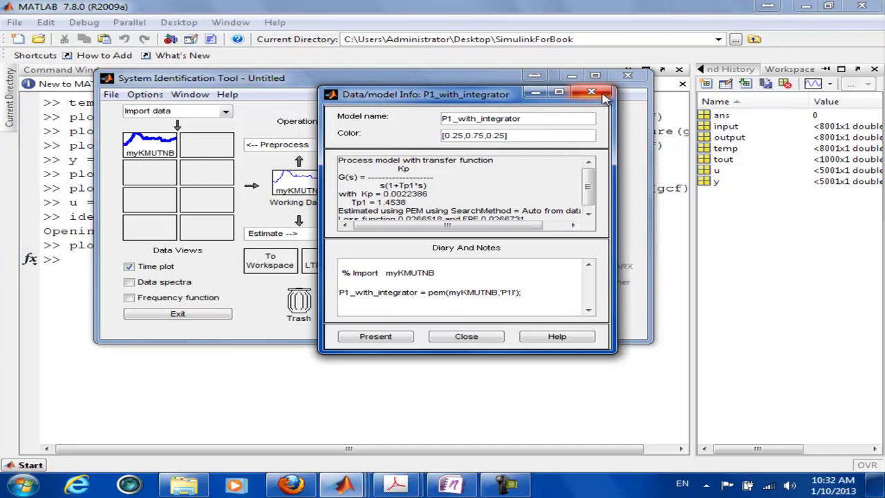
click(591, 92)
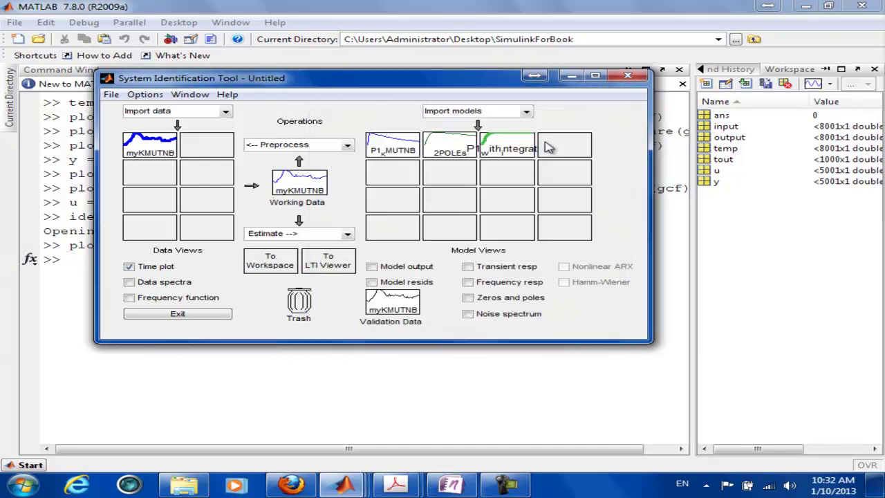
Compare the model outputs of P1_KMUTNB and P1_with_integrator, plot P1_KMUTNB's output alone, and close each plot
click(397, 149)
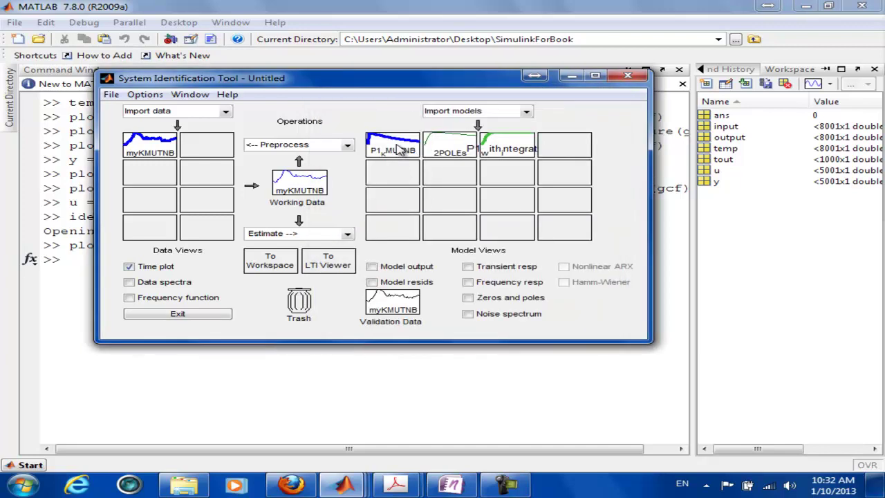
click(373, 266)
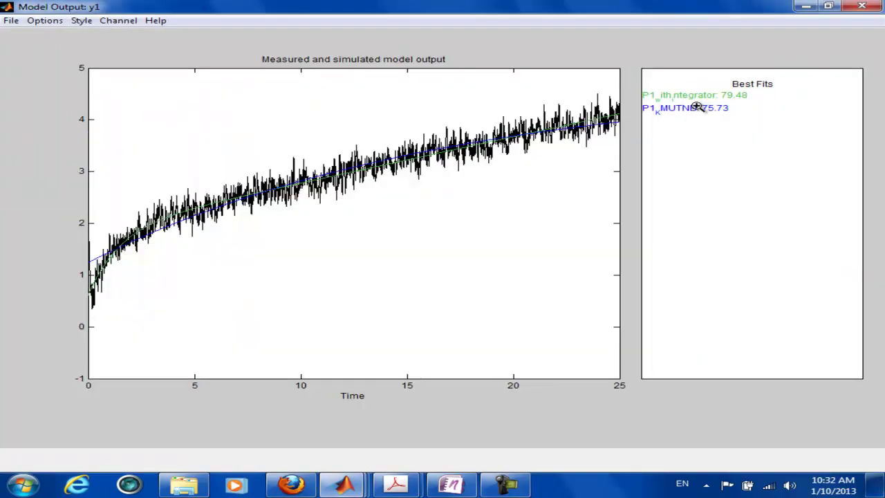
click(862, 6)
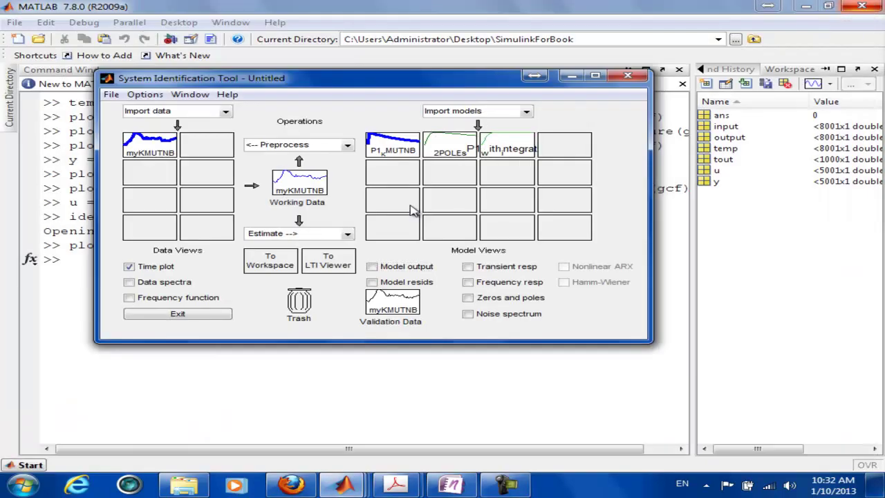
click(386, 266)
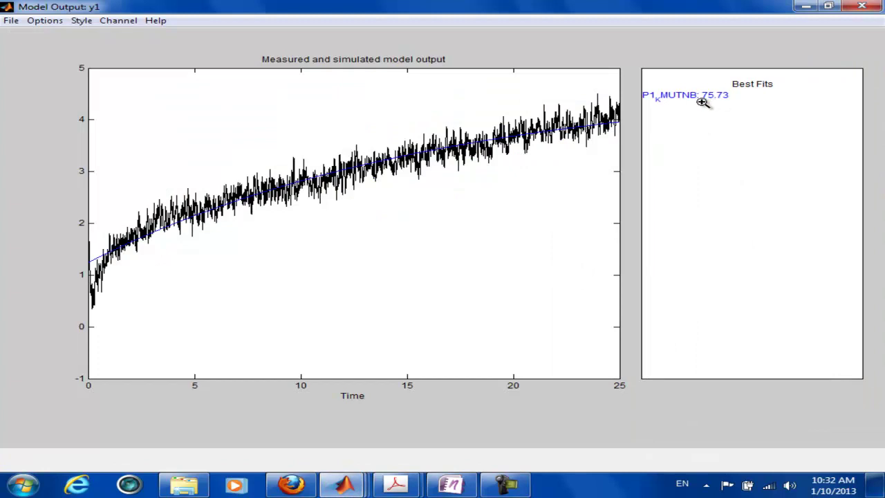
click(861, 8)
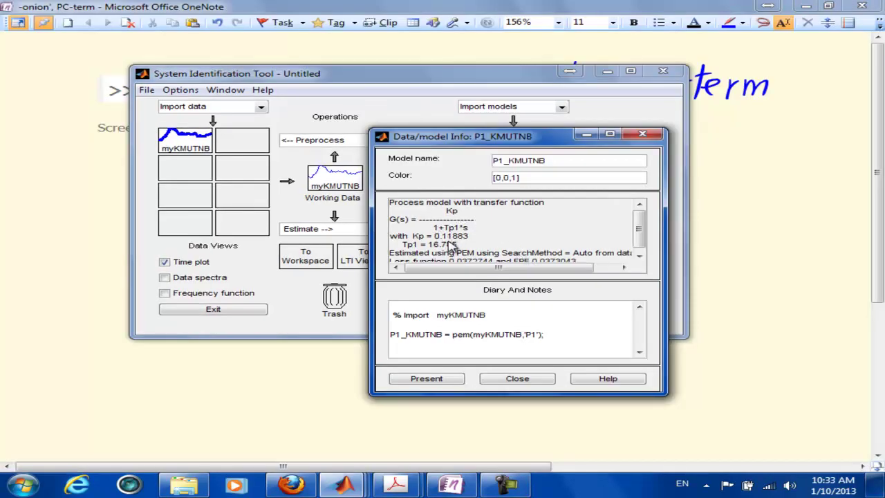
Switch to OneNote and add a new page with a screen clipping of P1_KMUTNB's transfer function and parameters from the Data/model Info window
click(451, 487)
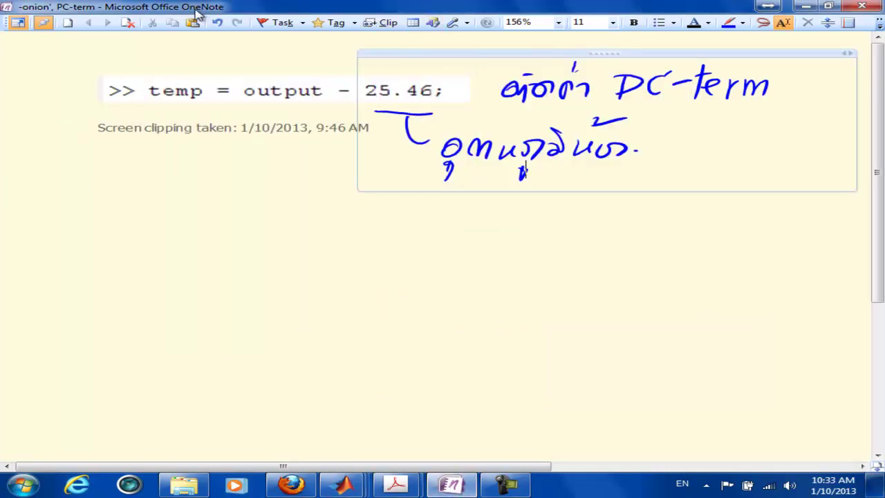
click(68, 22)
click(382, 22)
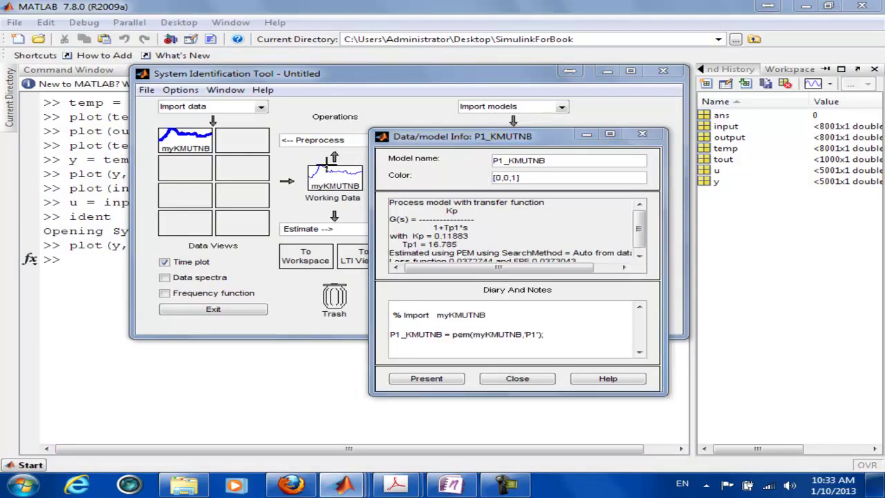
drag(379, 187, 645, 268)
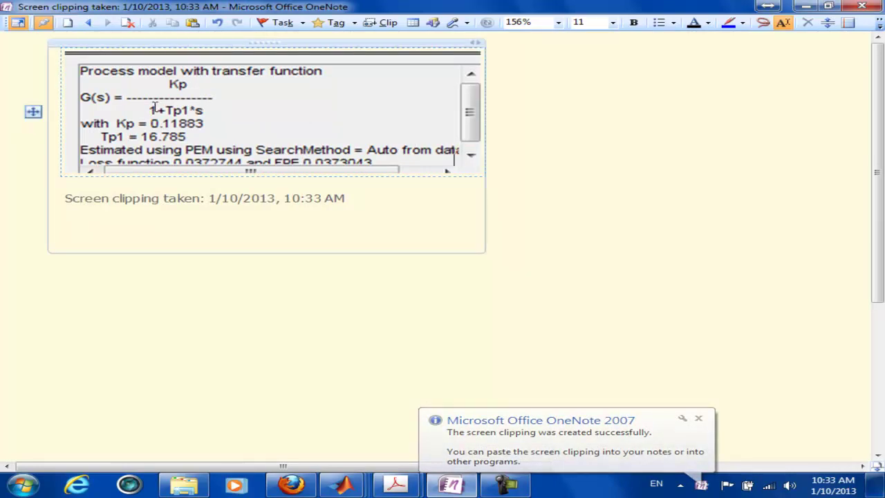
click(698, 419)
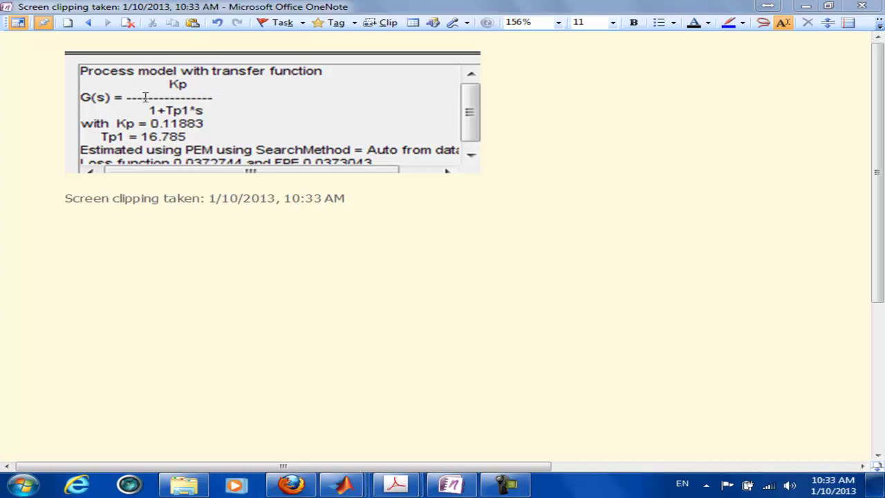
Bring up the list of open MATLAB windows to return from OneNote
click(341, 484)
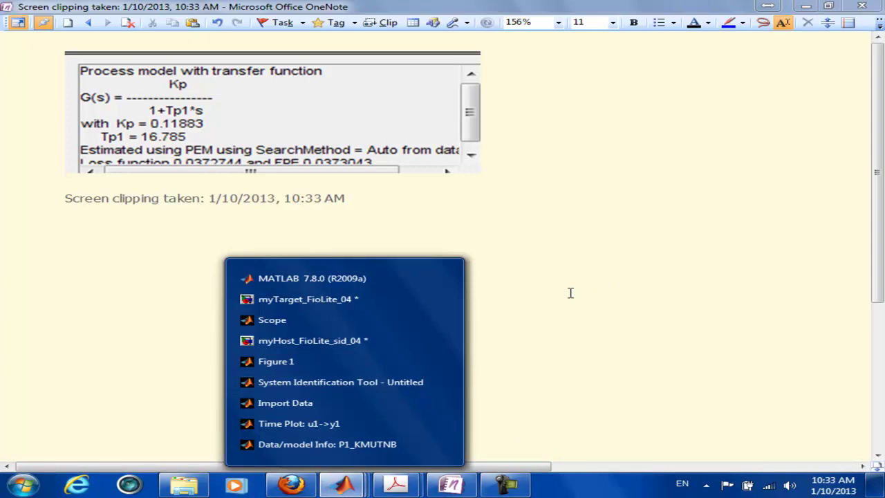